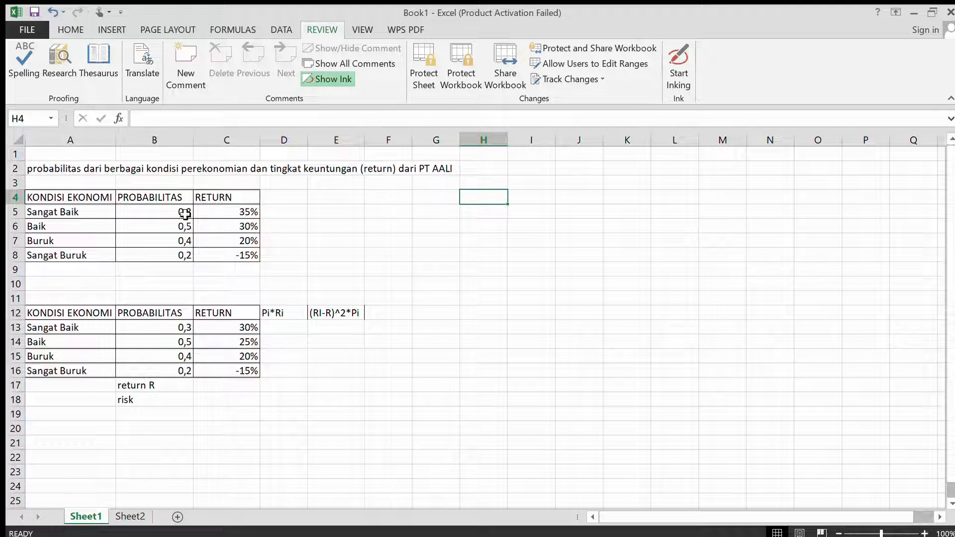
Examine the probability and return listed for each economic condition in the upper table, A4:C8.
{"action": "left_click", "coordinate": [79, 200]}
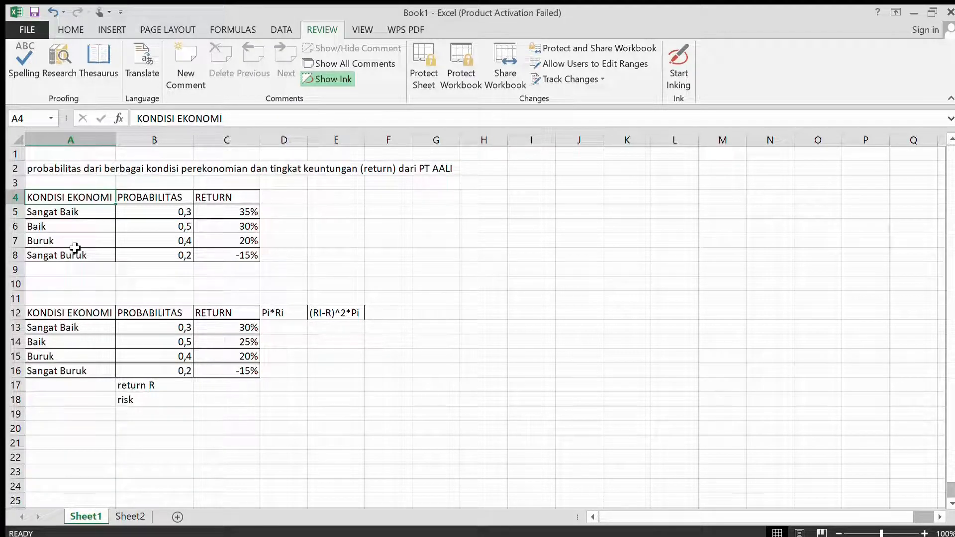
{"action": "left_click", "coordinate": [91, 226]}
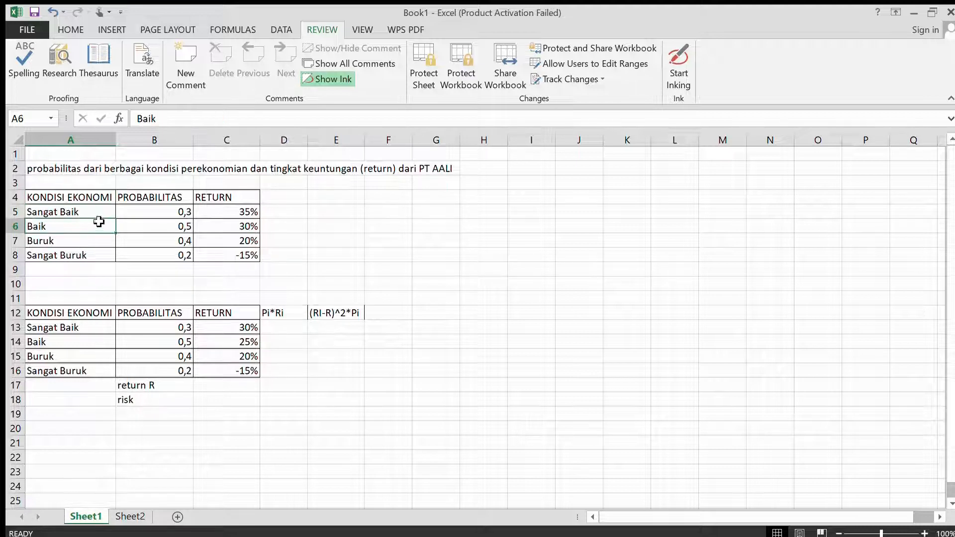
{"action": "left_click", "coordinate": [147, 229]}
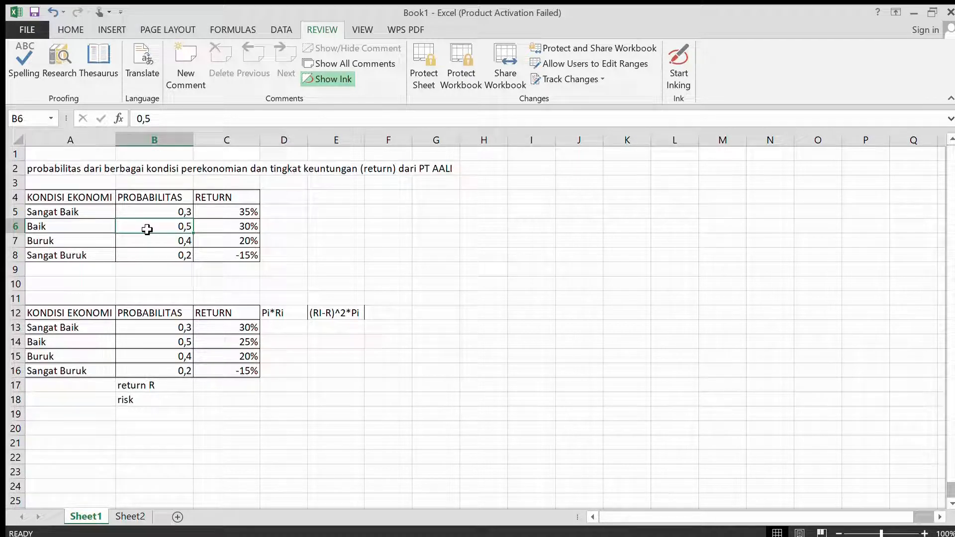
{"action": "left_click", "coordinate": [245, 227]}
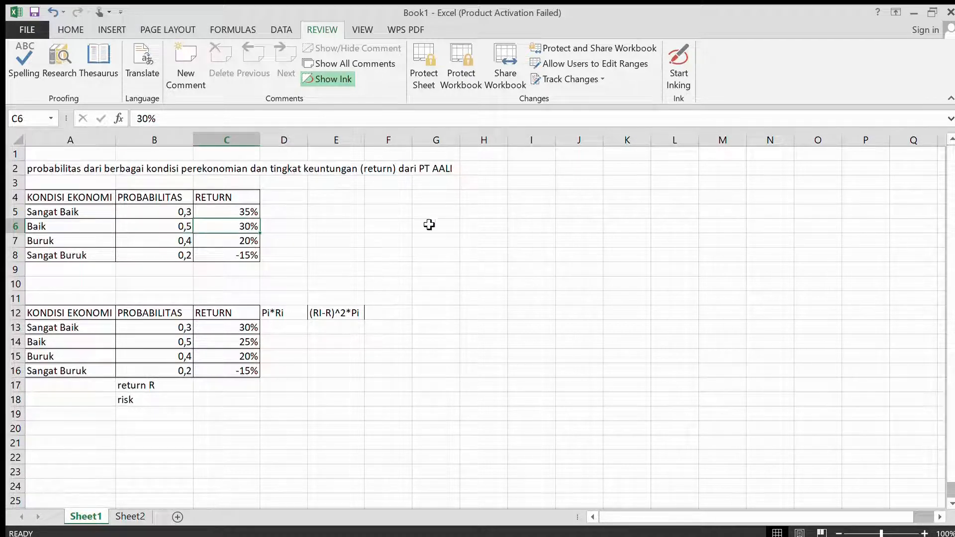
{"action": "left_click", "coordinate": [37, 244]}
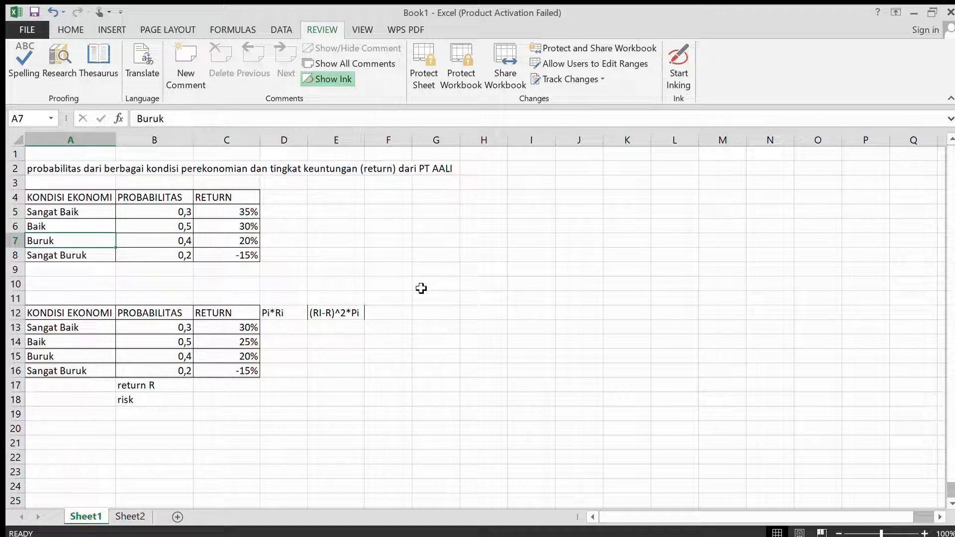
{"action": "left_click", "coordinate": [184, 243]}
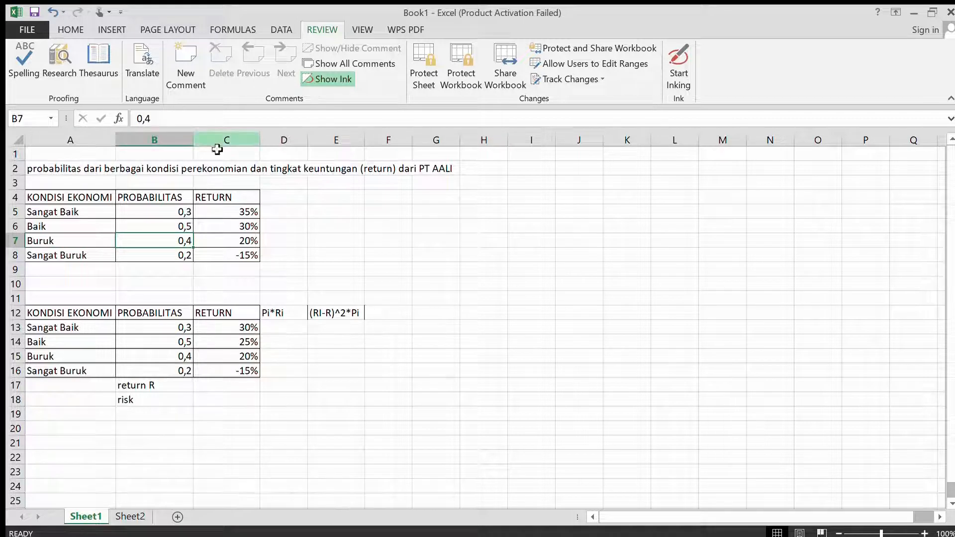
{"action": "left_click", "coordinate": [233, 242]}
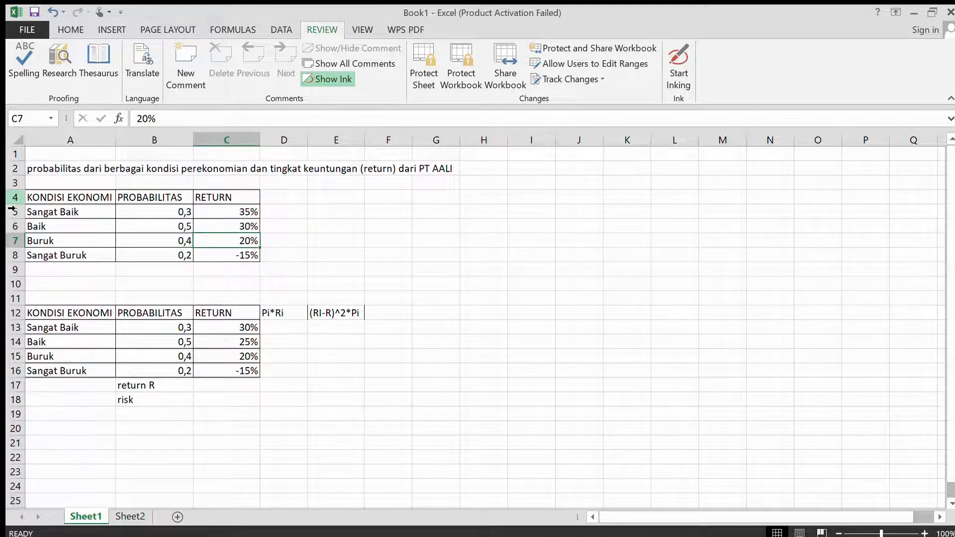
{"action": "left_click", "coordinate": [99, 254]}
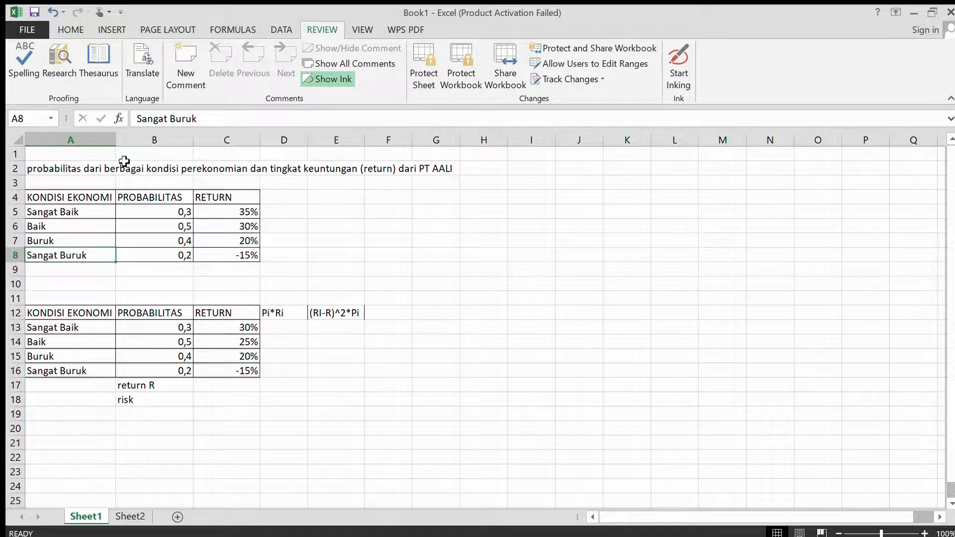
{"action": "left_click", "coordinate": [154, 254]}
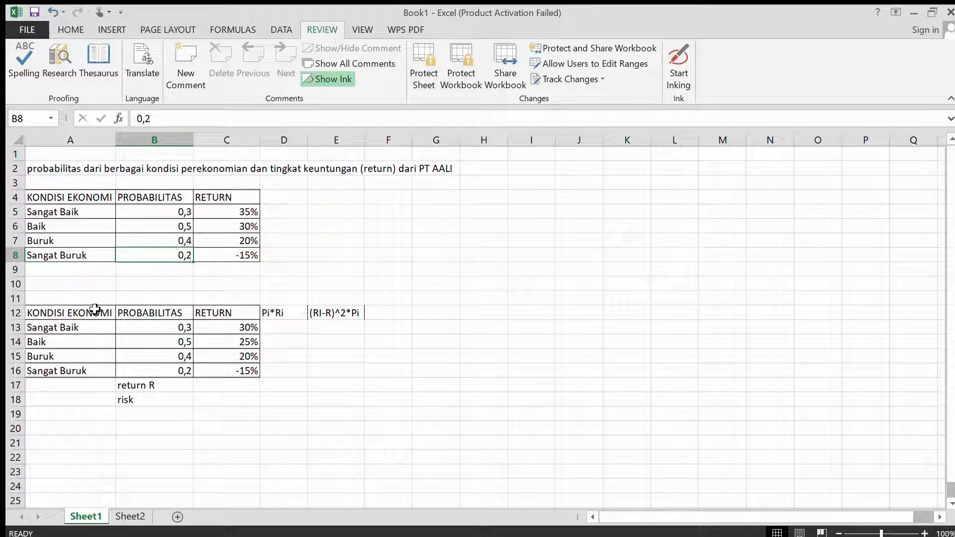
{"action": "left_click", "coordinate": [216, 258]}
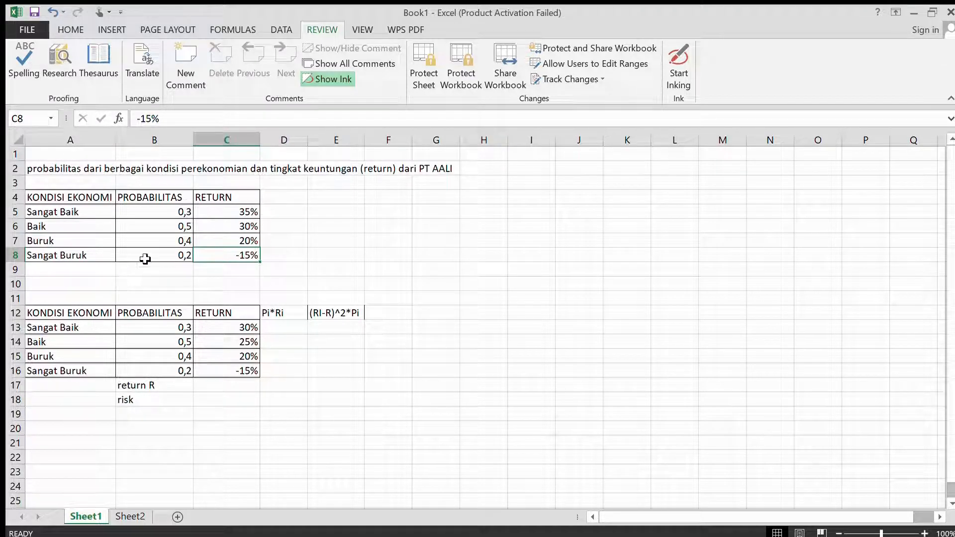
Calculate Pi*Ri in D13 with =B13*C13 and copy the formula down through D16.
{"action": "left_click", "coordinate": [266, 328]}
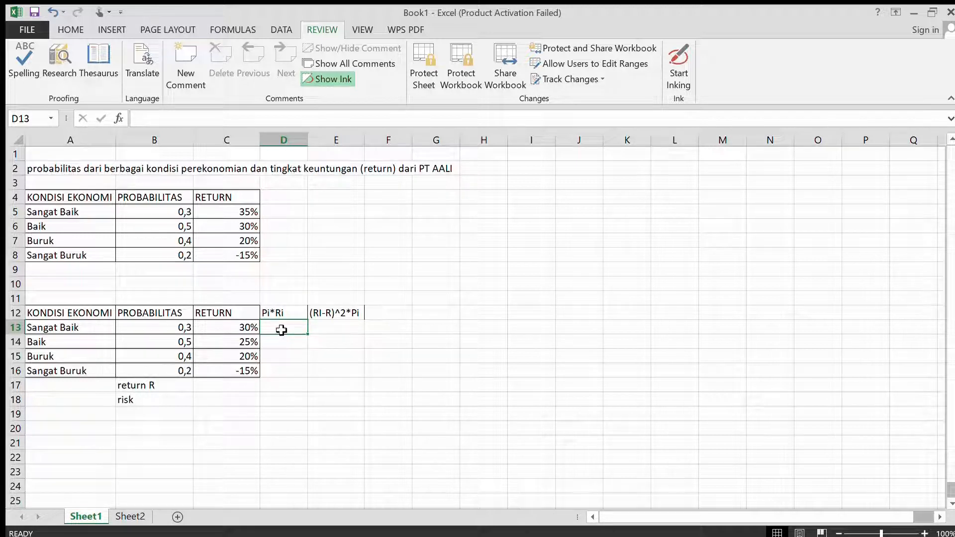
{"action": "type", "text": "="}
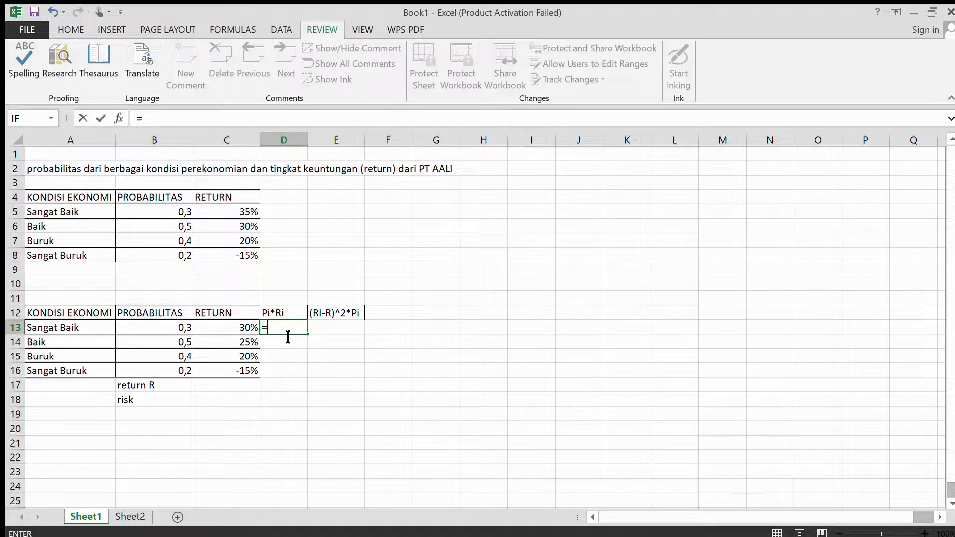
{"action": "left_click", "coordinate": [150, 334]}
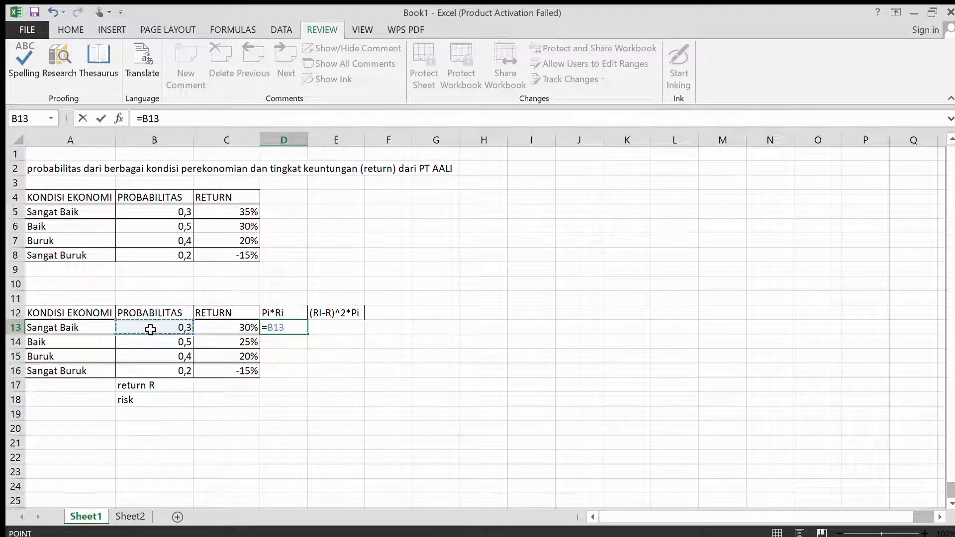
{"action": "type", "text": "*"}
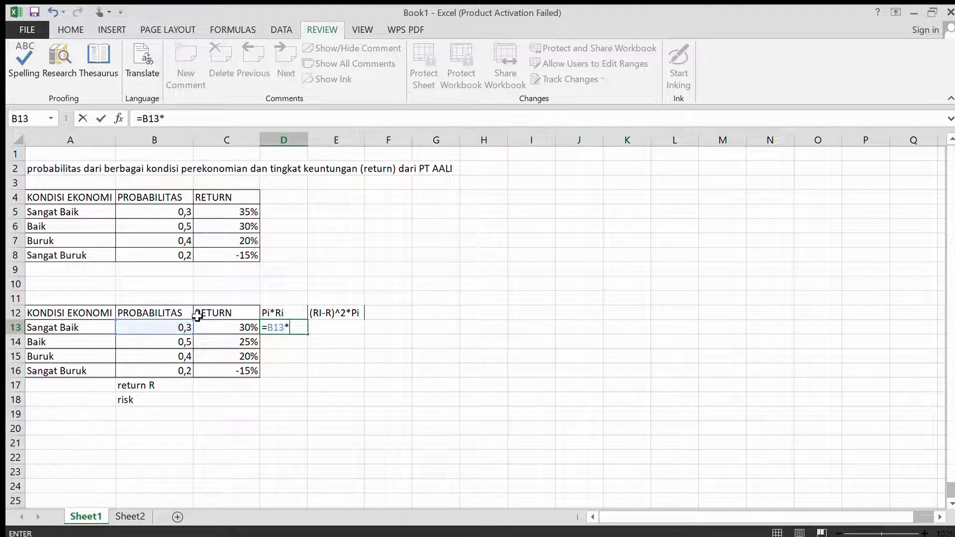
{"action": "left_click", "coordinate": [226, 331]}
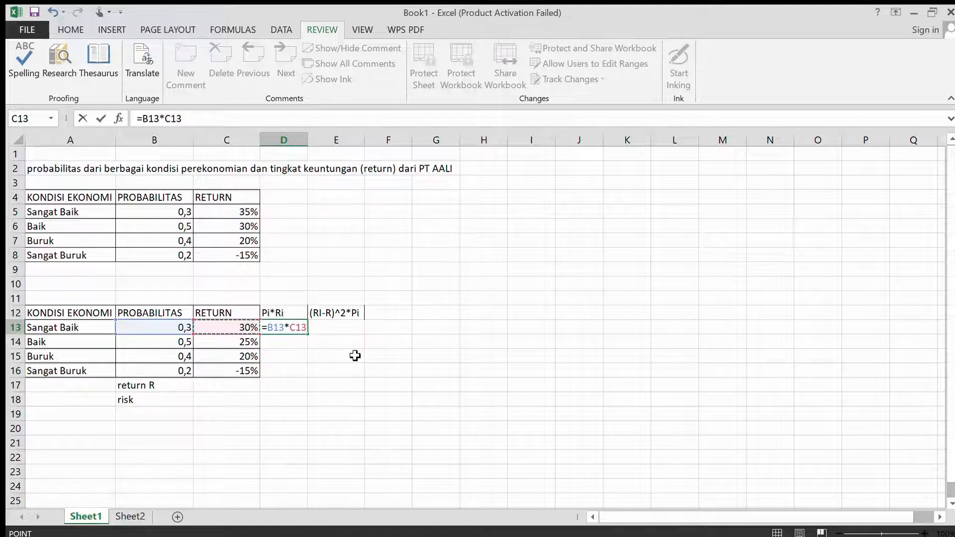
{"action": "key", "text": "Return"}
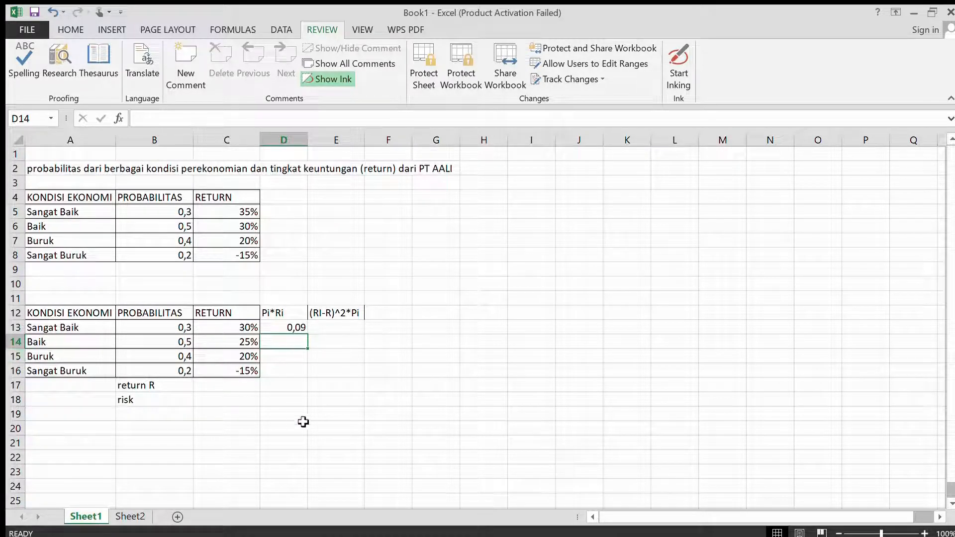
{"action": "left_click", "coordinate": [291, 332]}
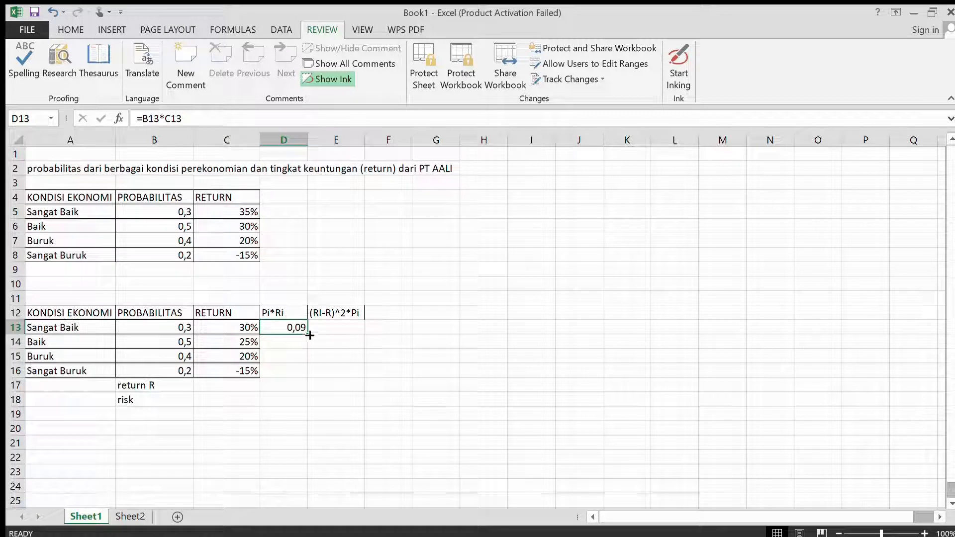
{"action": "left_click_drag", "start_coordinate": [308, 336], "coordinate": [304, 380]}
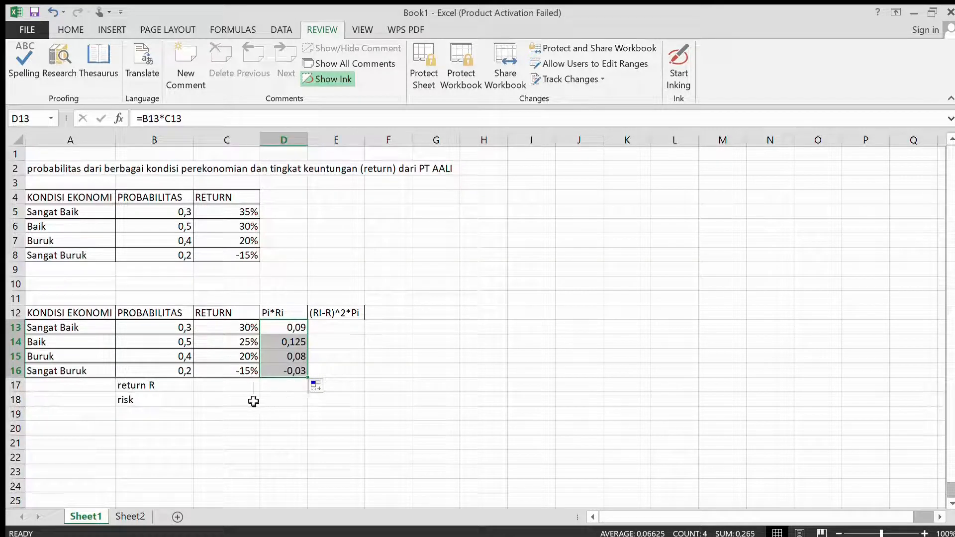
Total the Pi*Ri values for return R by entering =sum(D13:D16) in D17.
{"action": "left_click", "coordinate": [166, 384]}
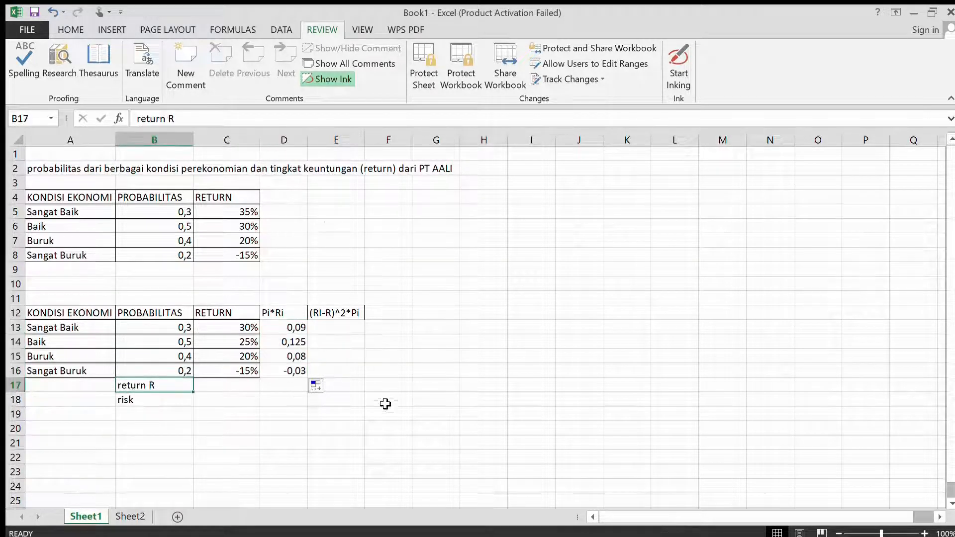
{"action": "left_click", "coordinate": [285, 393]}
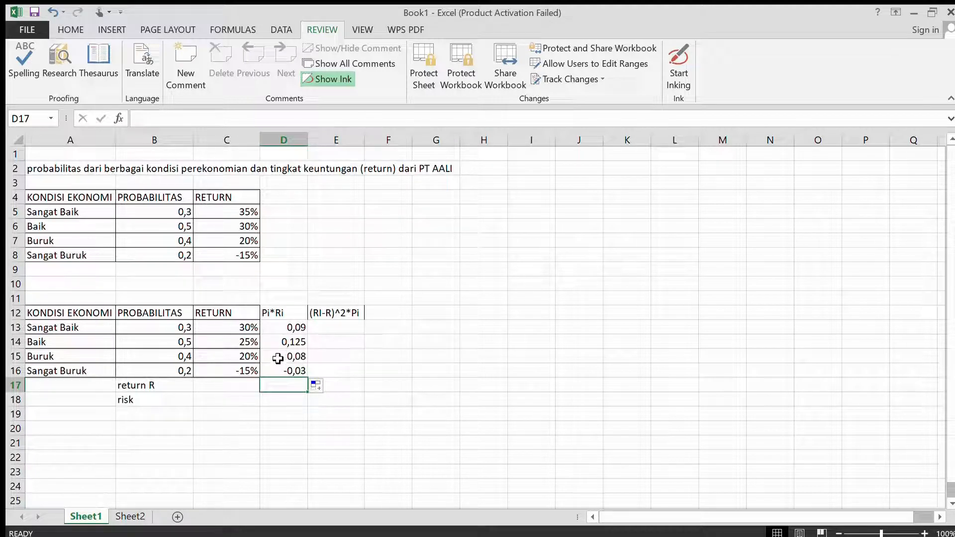
{"action": "type", "text": "=sum"}
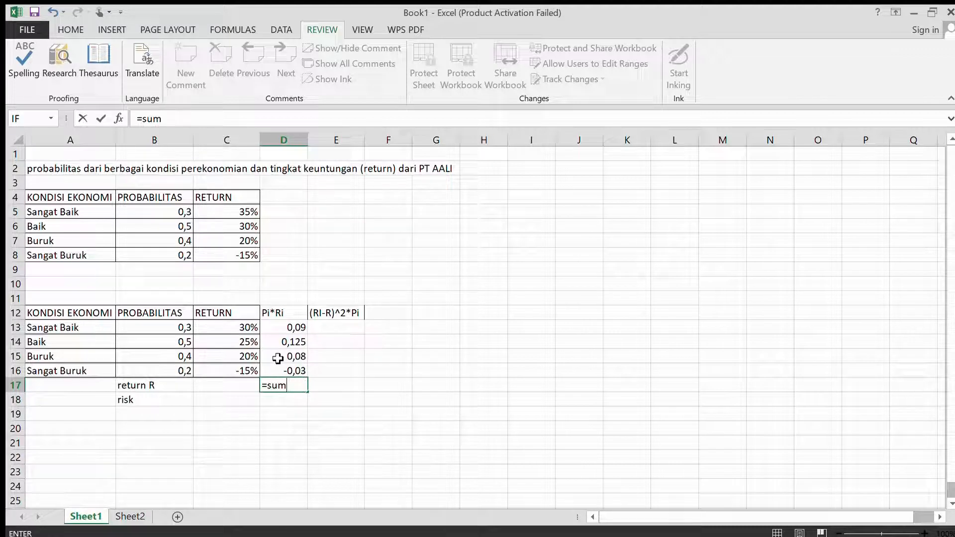
{"action": "type", "text": "("}
{"action": "left_click", "coordinate": [292, 327]}
{"action": "left_click_drag", "start_coordinate": [292, 327], "coordinate": [294, 374]}
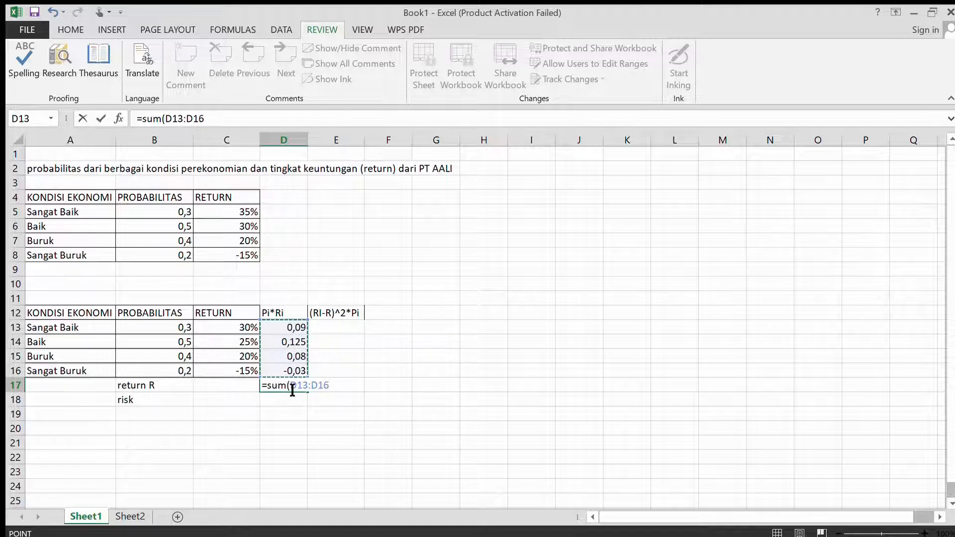
{"action": "type", "text": ")"}
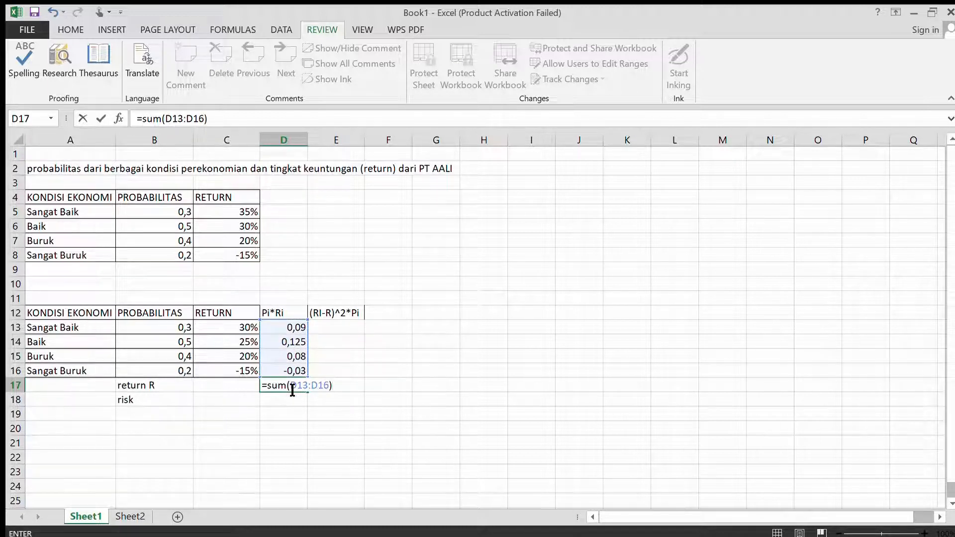
{"action": "key", "text": "Return"}
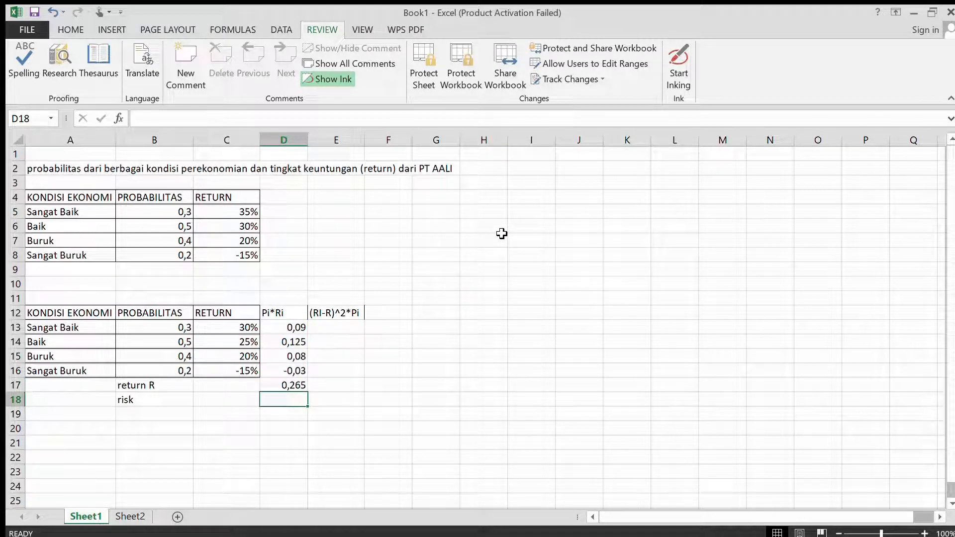
Review the return R result in D17 and the RETURN column against the (RI-R)^2*Pi heading in E12.
{"action": "left_click", "coordinate": [292, 386]}
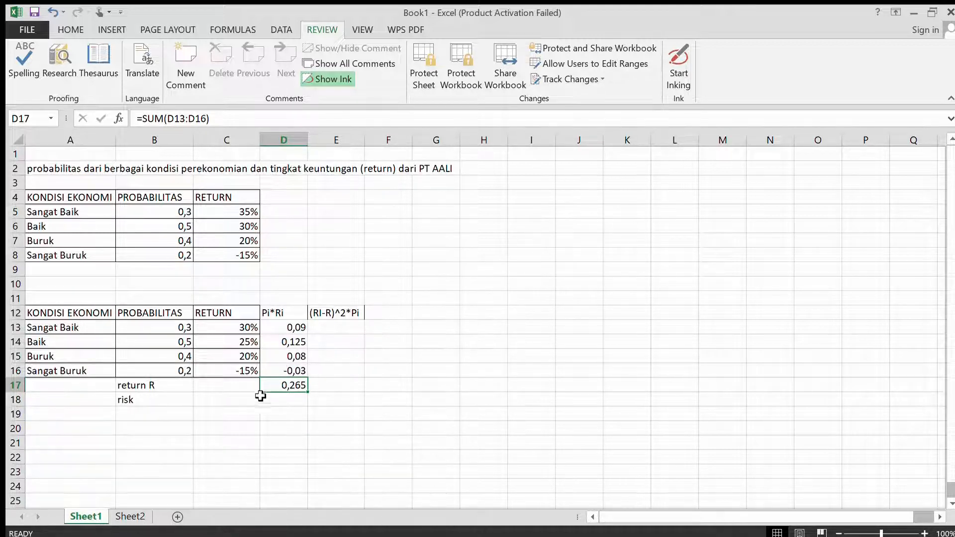
{"action": "left_click", "coordinate": [157, 388]}
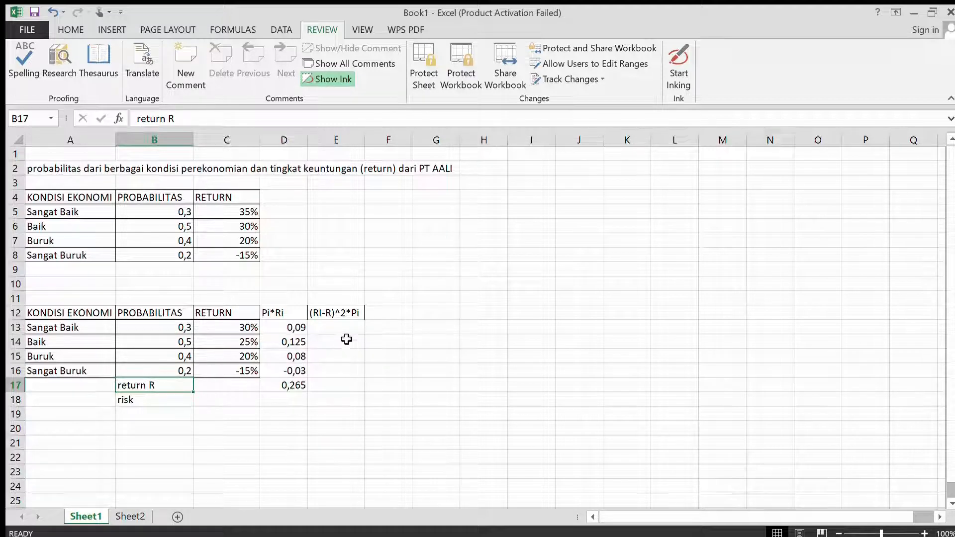
{"action": "left_click", "coordinate": [330, 313]}
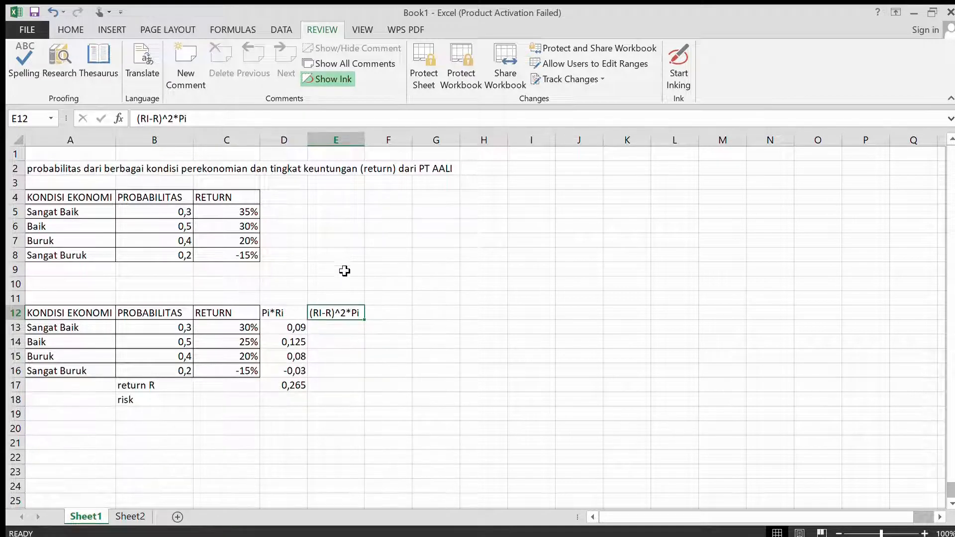
{"action": "left_click_drag", "start_coordinate": [219, 324], "coordinate": [220, 317]}
{"action": "left_click", "coordinate": [225, 313]}
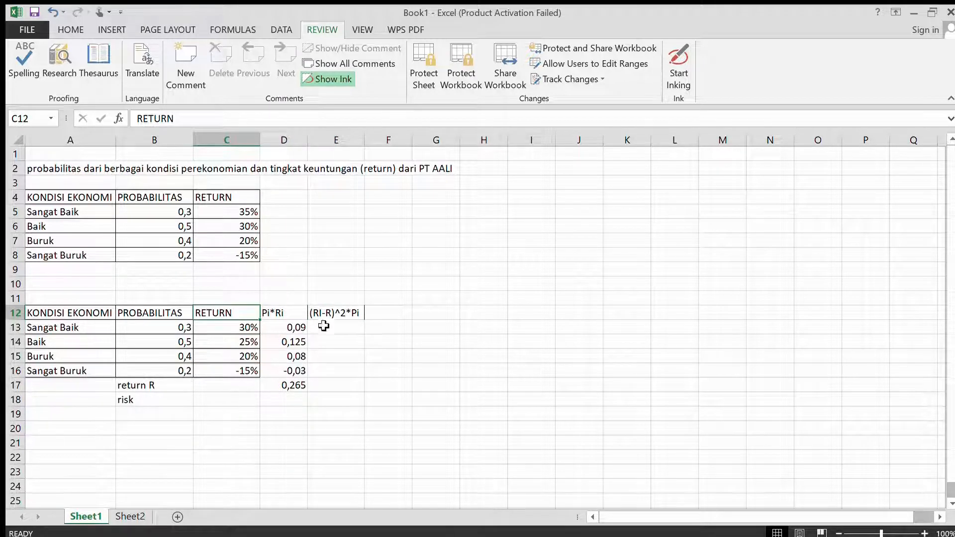
{"action": "left_click", "coordinate": [283, 387]}
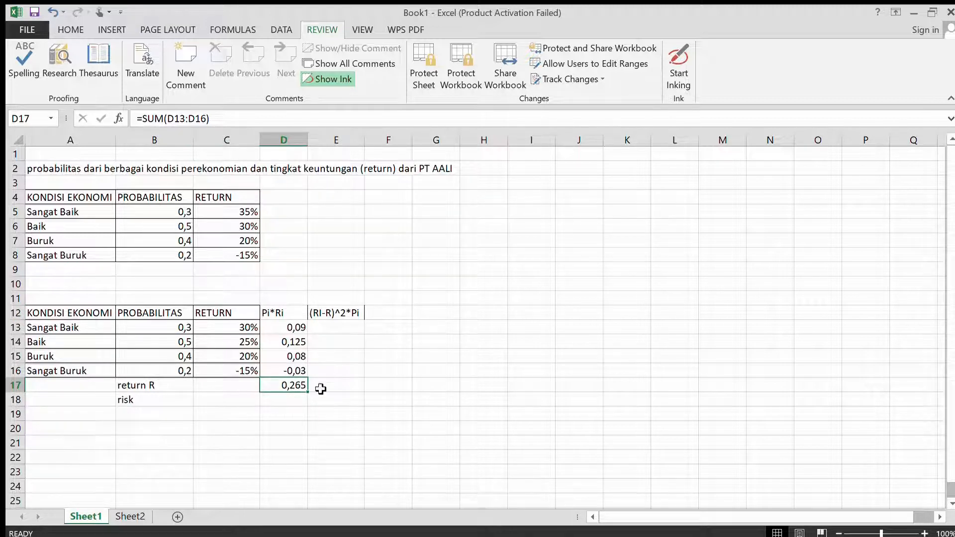
{"action": "left_click", "coordinate": [338, 311]}
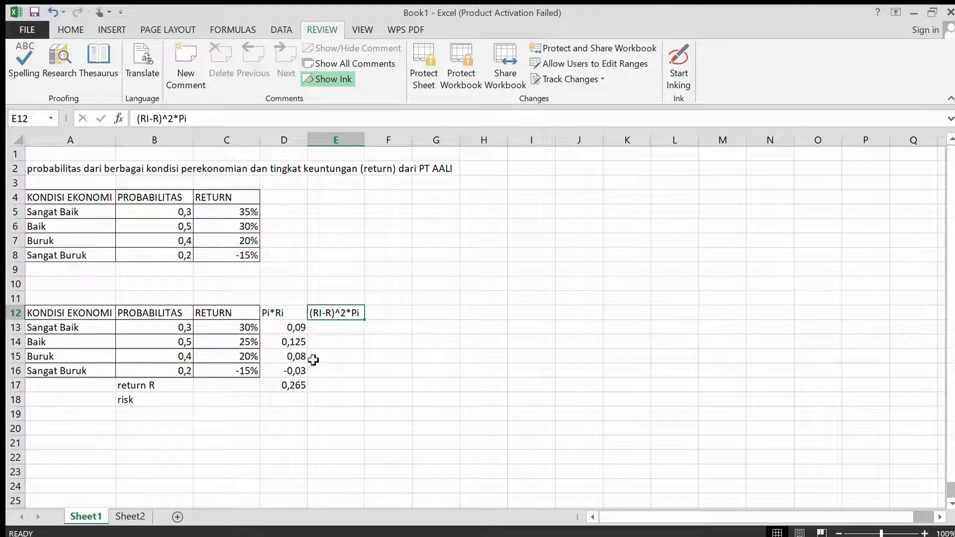
Calculate (RI-R)^2*Pi for Sangat Baik in E13 with =((C13-$D$17)^2)*B13, keeping the D17 reference absolute.
{"action": "left_click", "coordinate": [329, 333]}
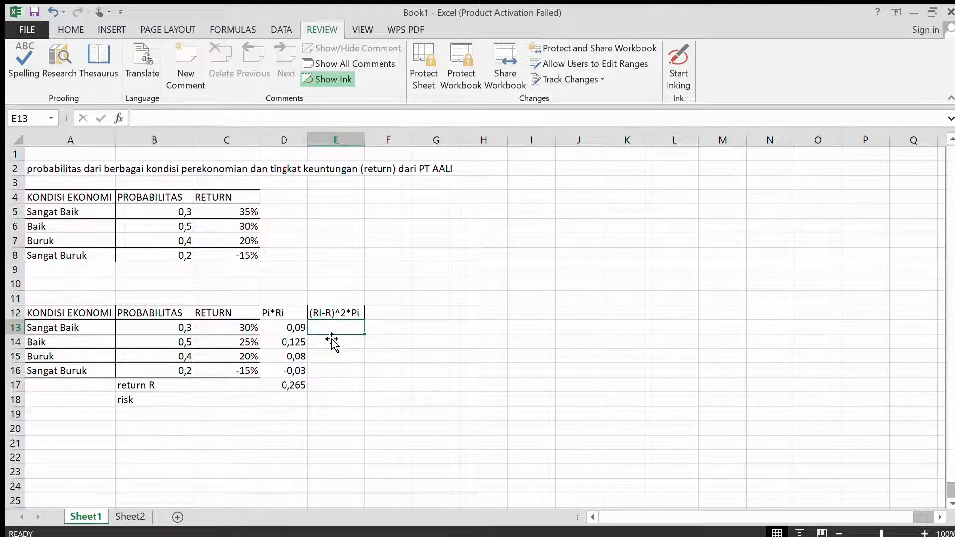
{"action": "type", "text": "=(("}
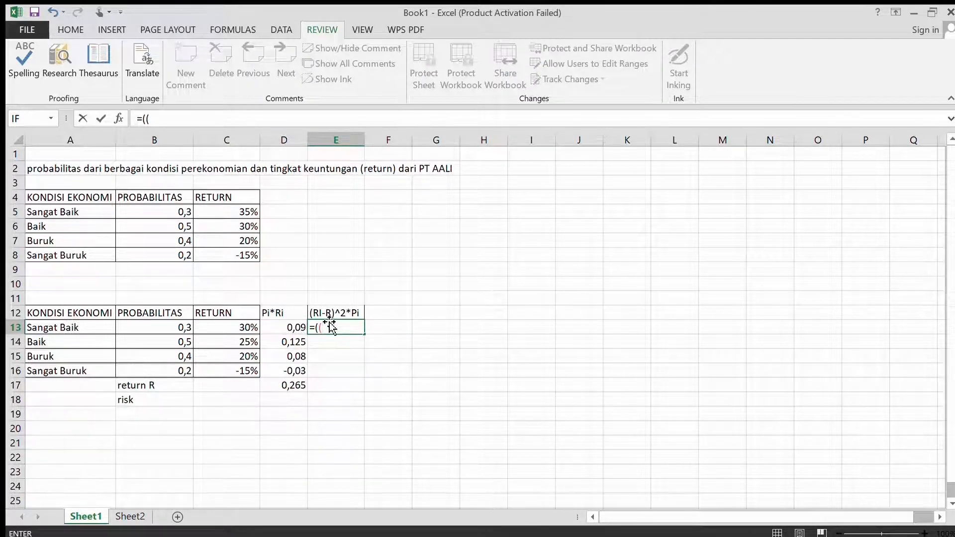
{"action": "left_click", "coordinate": [234, 329]}
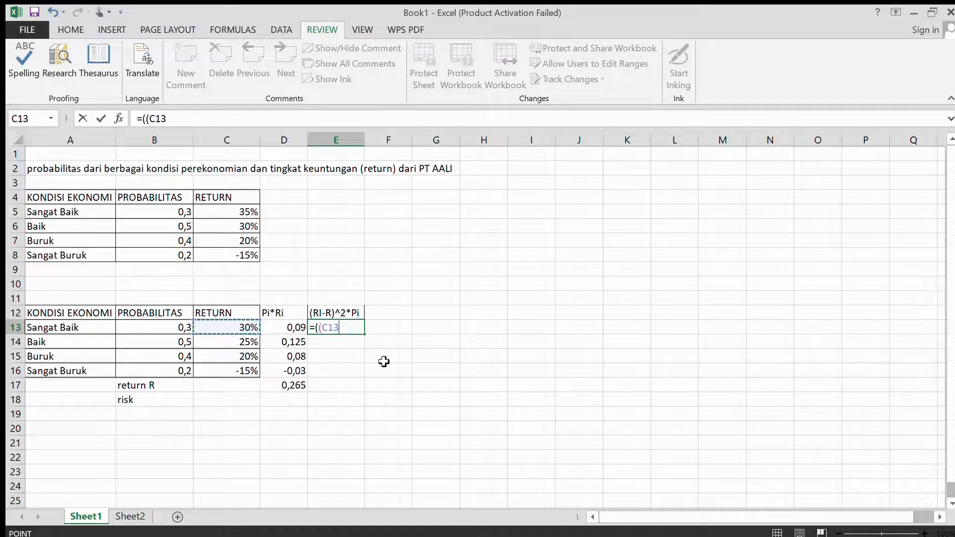
{"action": "type", "text": "-"}
{"action": "left_click", "coordinate": [292, 388]}
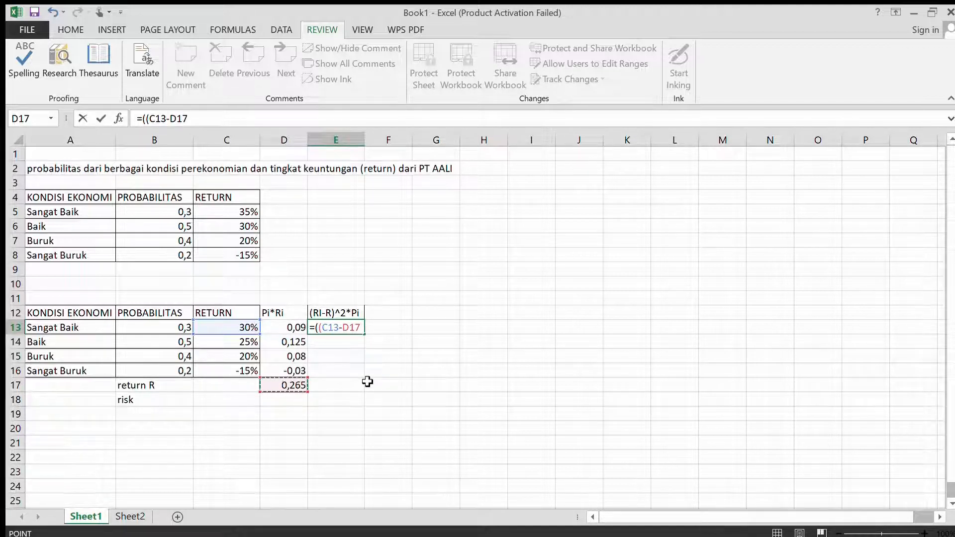
{"action": "key", "text": "F4"}
{"action": "type", "text": ")^2)*"}
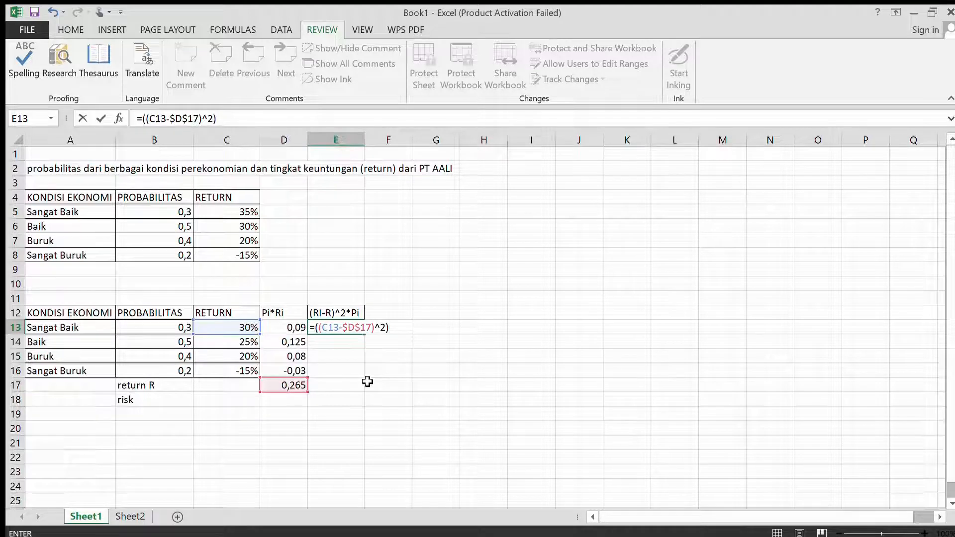
{"action": "left_click", "coordinate": [162, 330]}
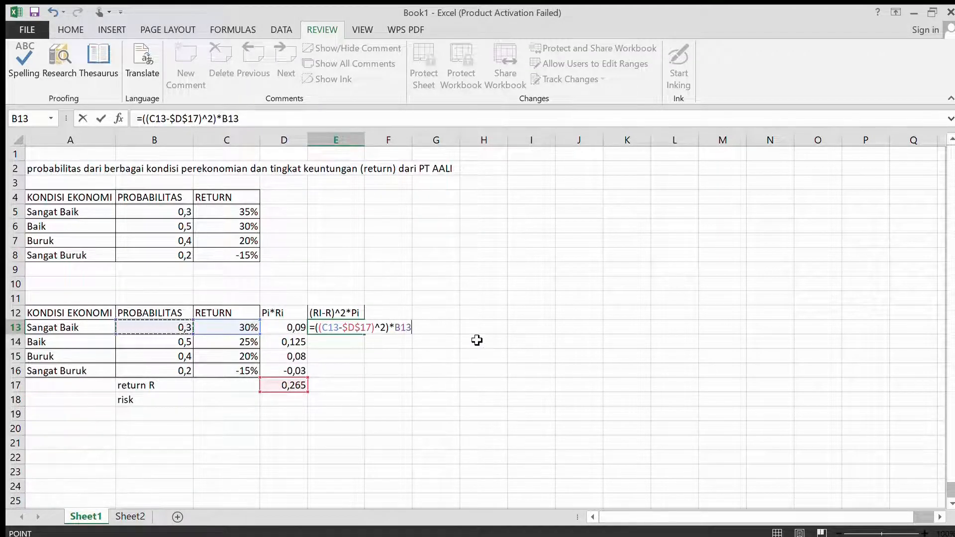
{"action": "key", "text": "Return"}
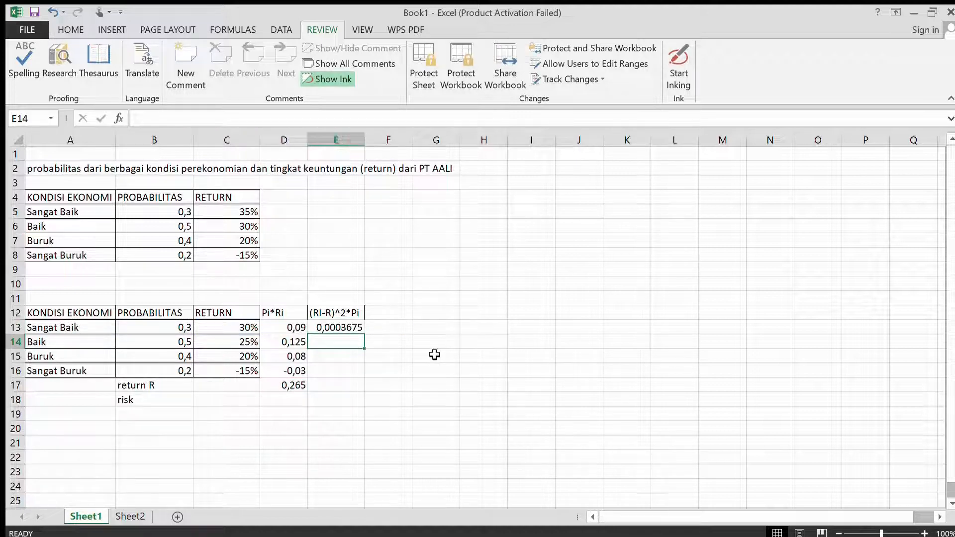
Copy the (RI-R)^2*Pi formula from E13 down through E16 for the remaining economic conditions.
{"action": "left_click", "coordinate": [354, 328]}
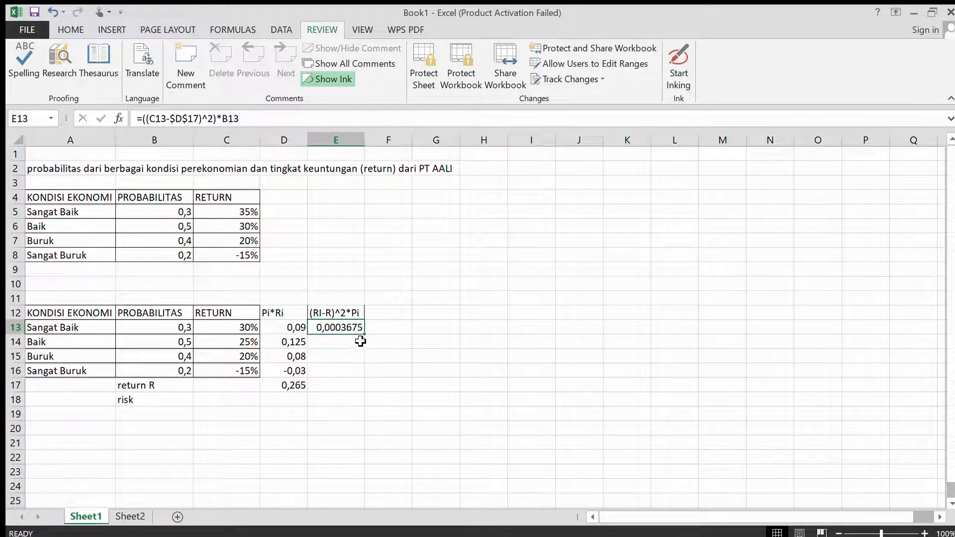
{"action": "left_click_drag", "start_coordinate": [364, 337], "coordinate": [361, 385]}
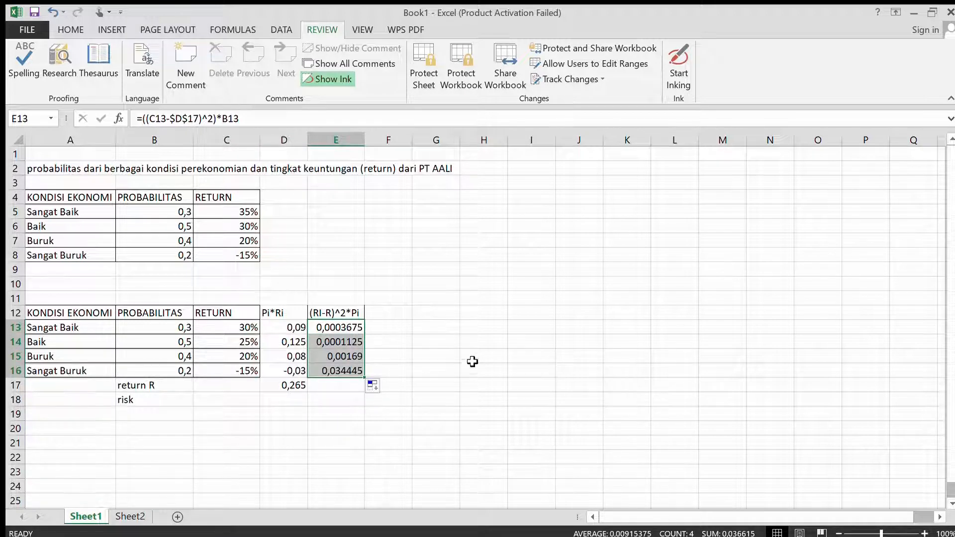
{"action": "left_click", "coordinate": [401, 370]}
{"action": "left_click", "coordinate": [382, 342]}
{"action": "left_click", "coordinate": [386, 317]}
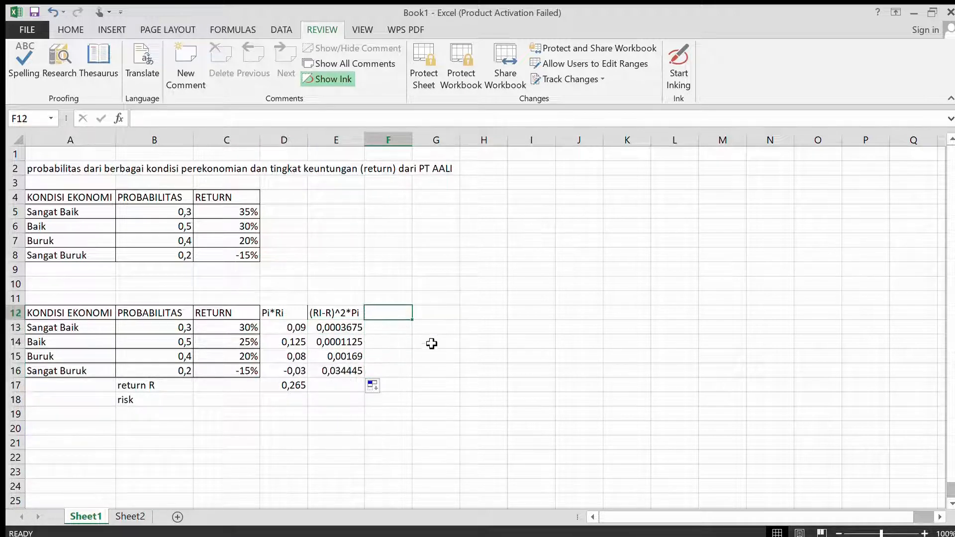
Total the (RI-R)^2*Pi values by entering =sum(E13:E16) in E17.
{"action": "left_click", "coordinate": [214, 400]}
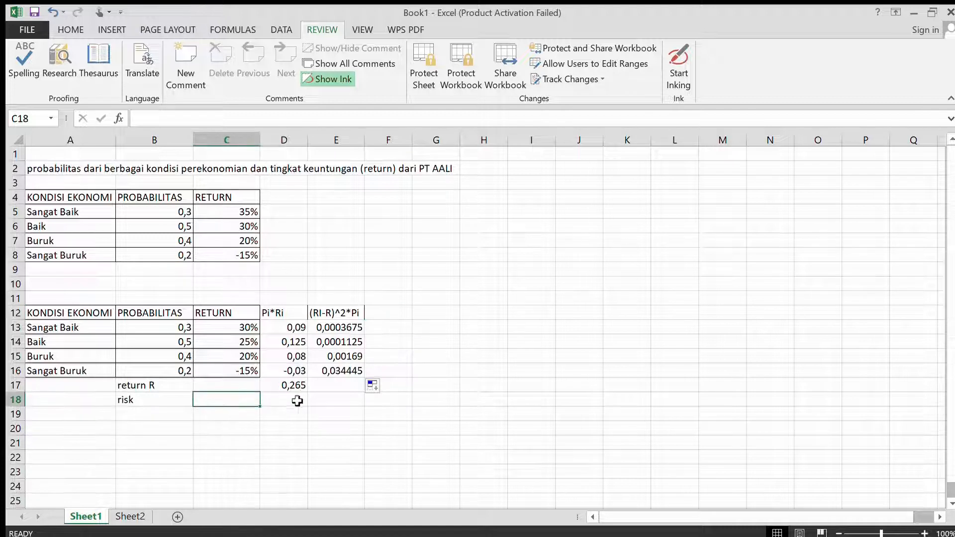
{"action": "left_click", "coordinate": [298, 399]}
{"action": "left_click", "coordinate": [326, 399]}
{"action": "left_click", "coordinate": [339, 387]}
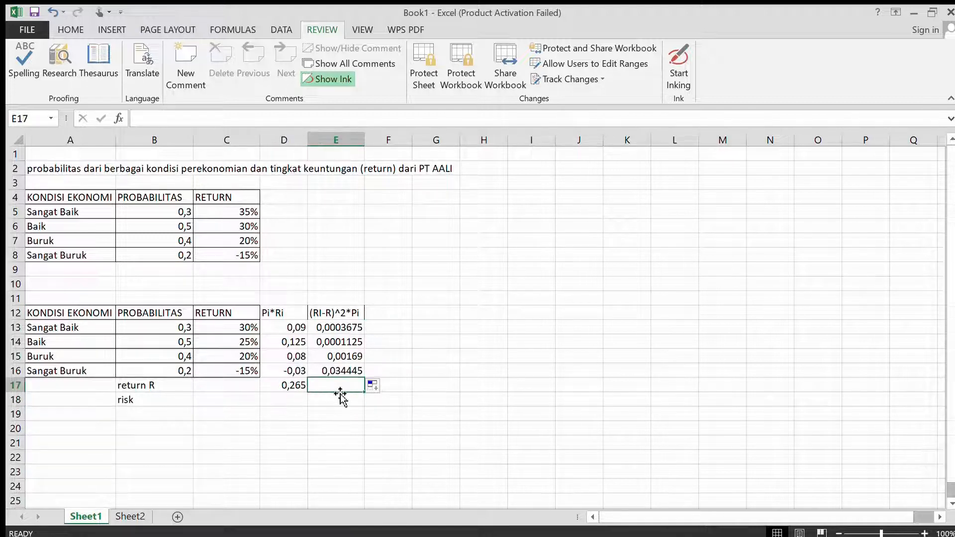
{"action": "left_click", "coordinate": [349, 329]}
{"action": "left_click", "coordinate": [353, 384]}
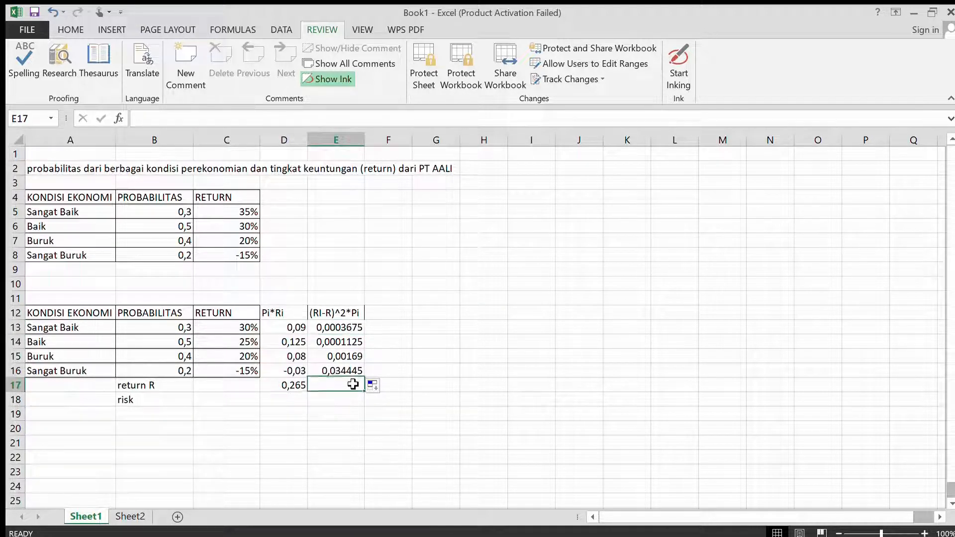
{"action": "type", "text": "="}
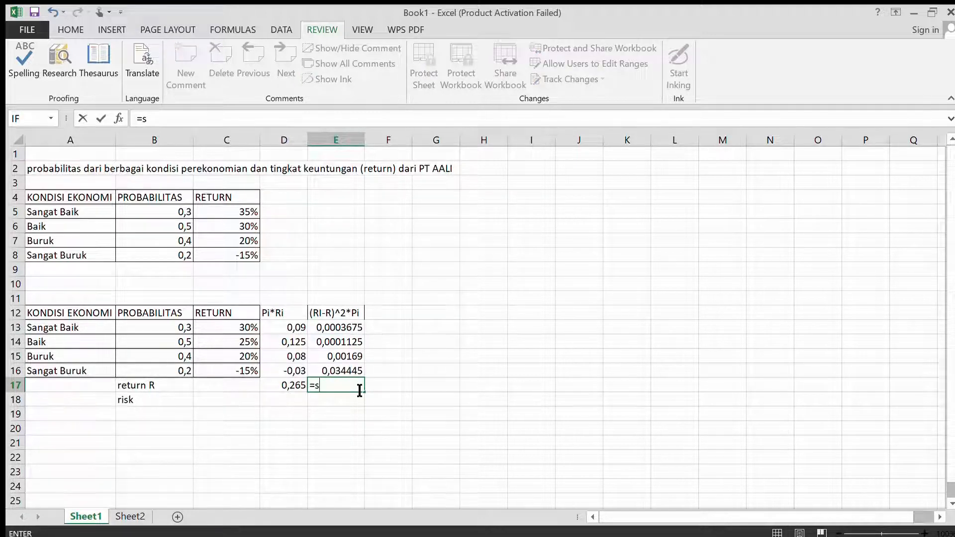
{"action": "type", "text": "sum("}
{"action": "left_click_drag", "start_coordinate": [340, 328], "coordinate": [351, 373]}
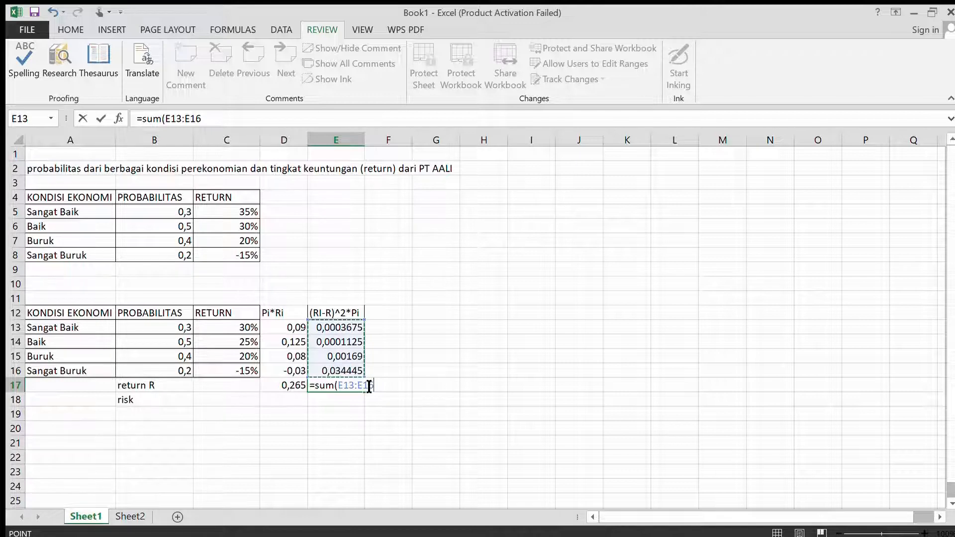
{"action": "type", "text": ")"}
{"action": "key", "text": "Return"}
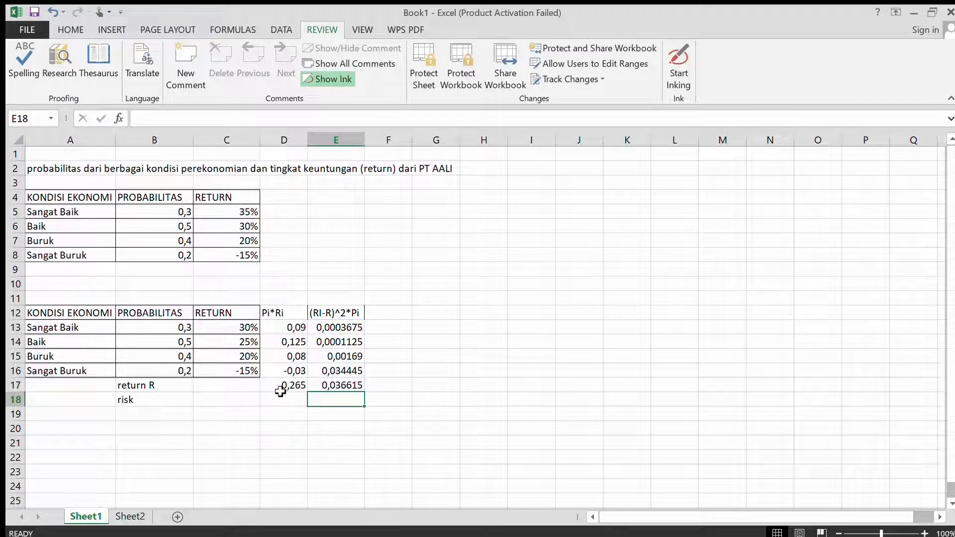
Calculate the risk in D18 as the square root of the column E total with =sqrt(E17).
{"action": "left_click", "coordinate": [284, 399]}
{"action": "left_click", "coordinate": [348, 383]}
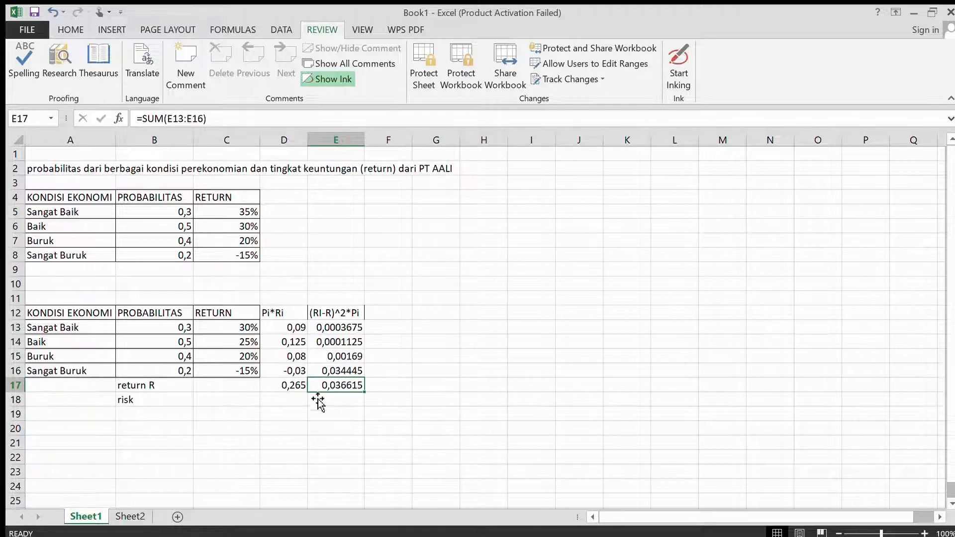
{"action": "left_click", "coordinate": [277, 404]}
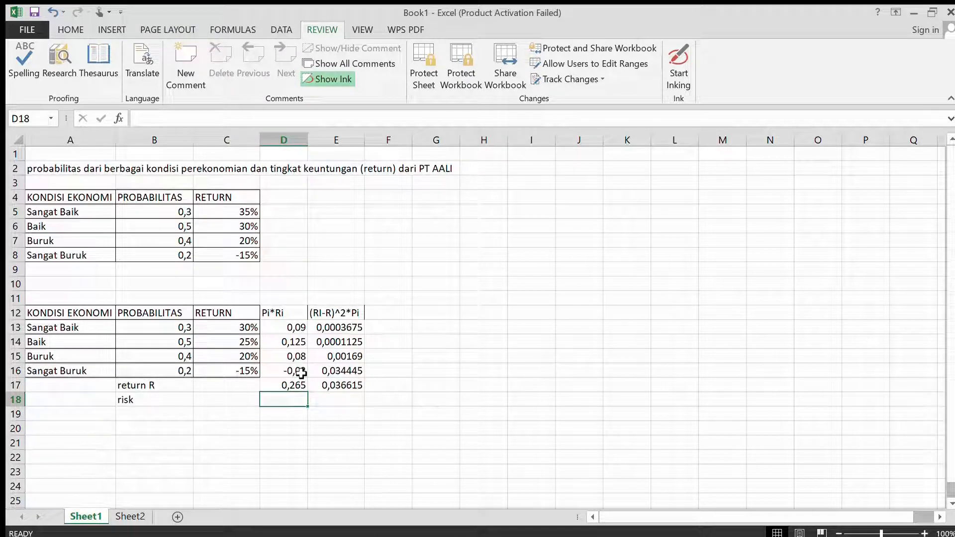
{"action": "type", "text": "=sqrt("}
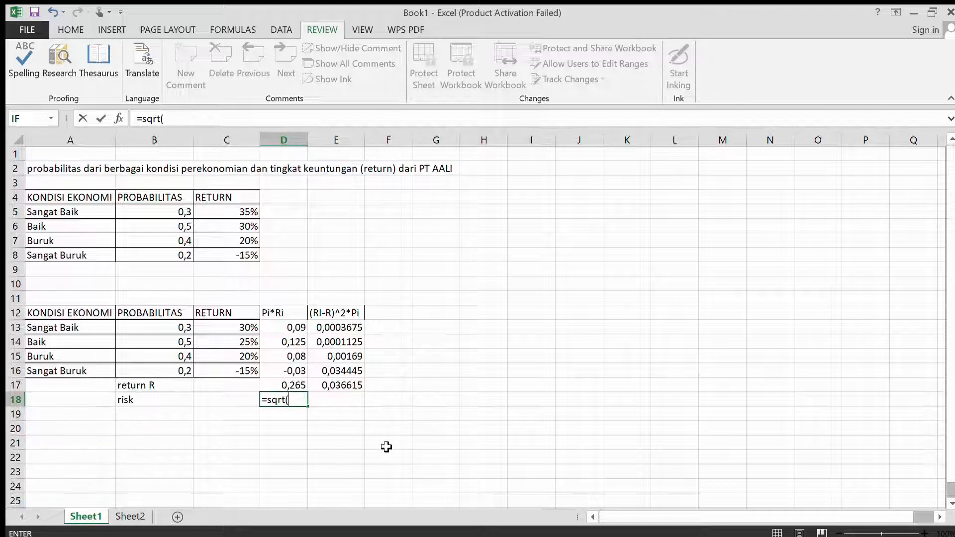
{"action": "left_click", "coordinate": [349, 386]}
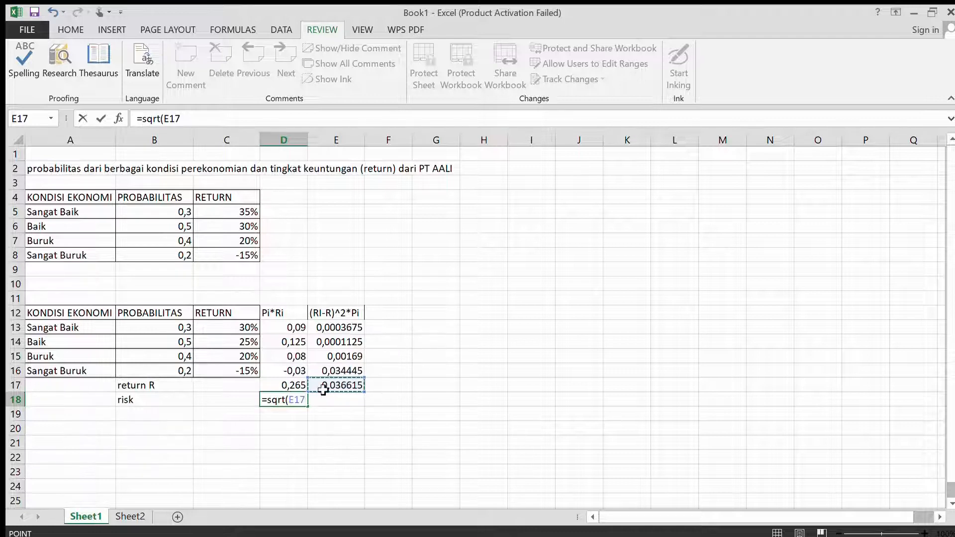
{"action": "type", "text": ")"}
{"action": "key", "text": "Return"}
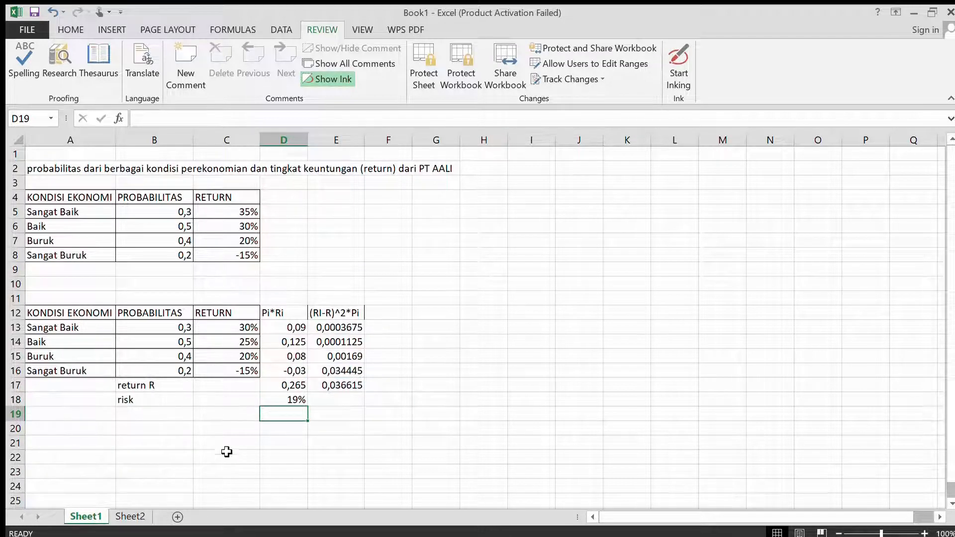
Review the return R and risk results in D17 and D18.
{"action": "left_click", "coordinate": [299, 398]}
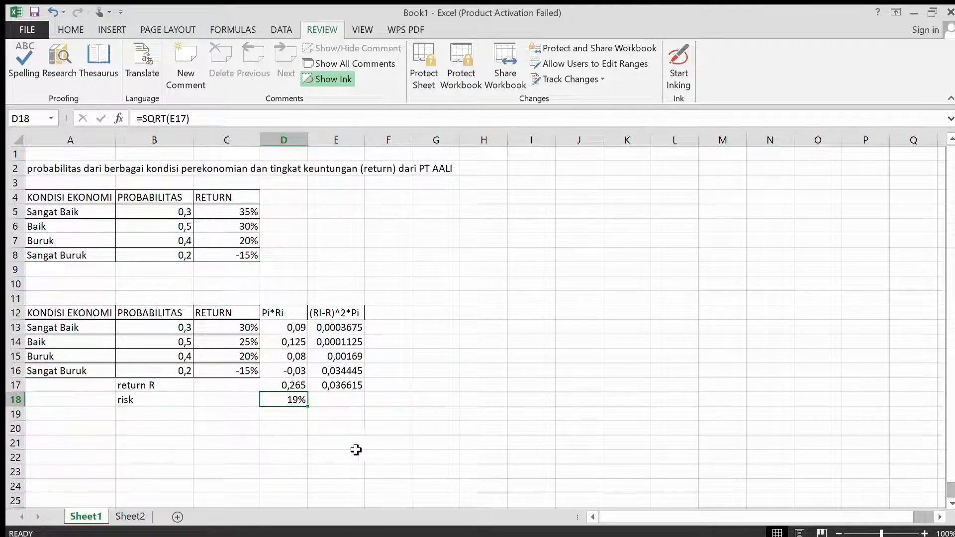
{"action": "left_click", "coordinate": [153, 389]}
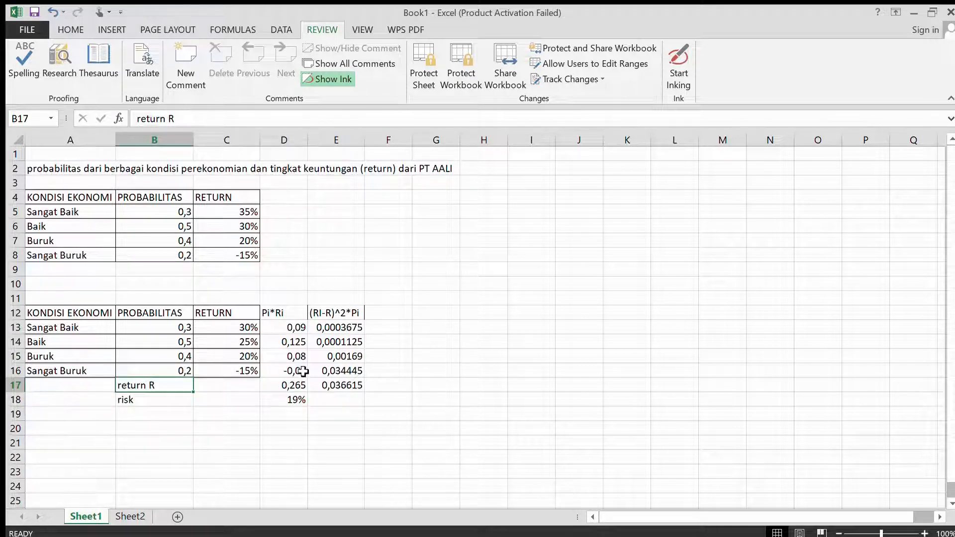
{"action": "left_click", "coordinate": [295, 387]}
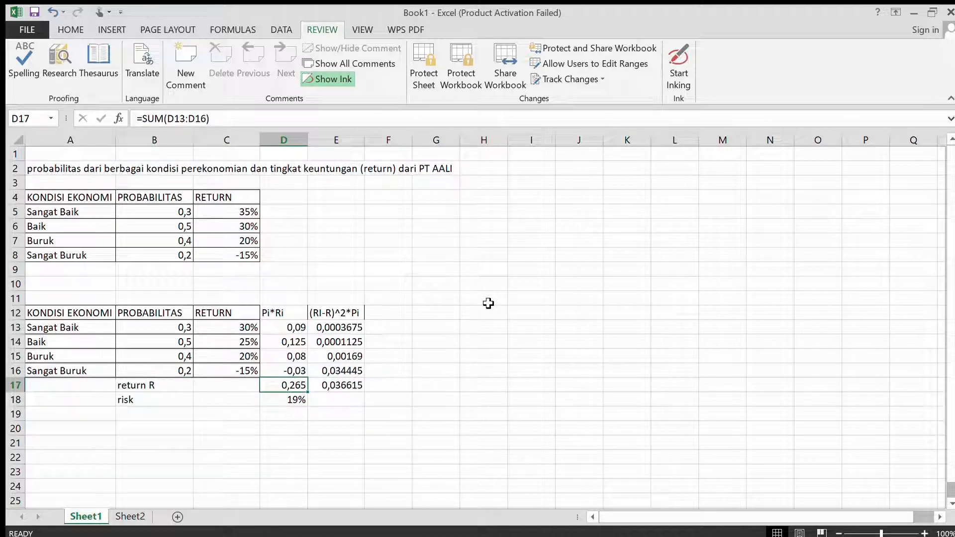
{"action": "left_click", "coordinate": [297, 401]}
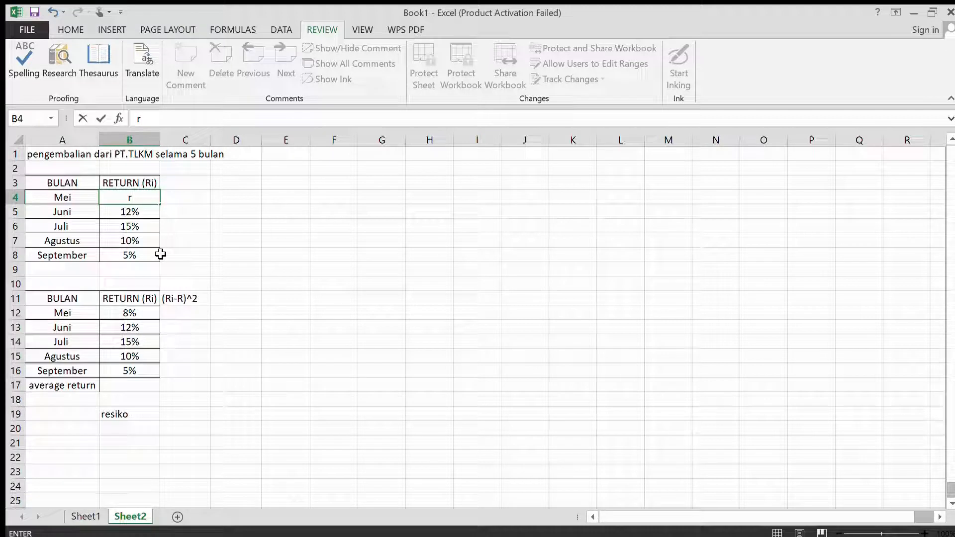
Discard the stray entry in B4 on Sheet2 so the Mei return is kept.
{"action": "key", "text": "Escape"}
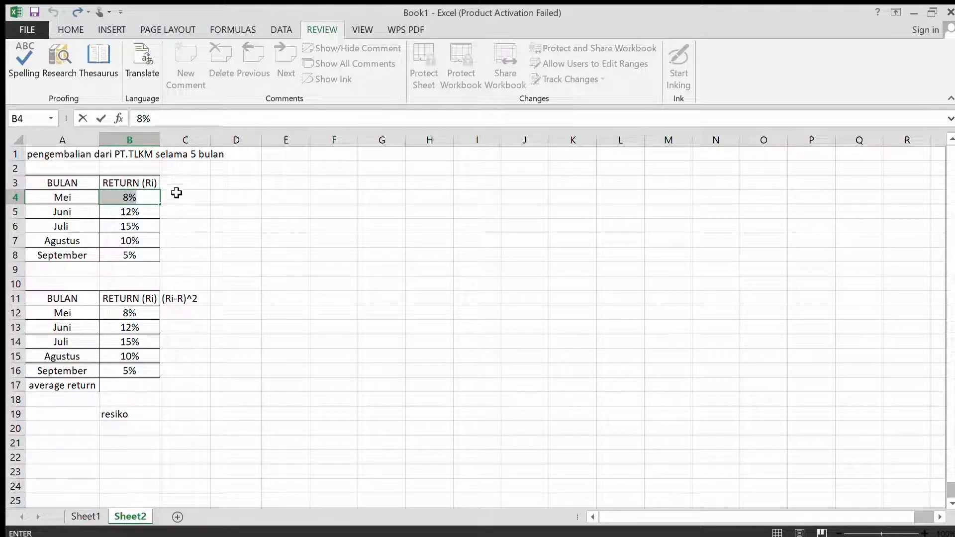
{"action": "left_click", "coordinate": [174, 197]}
{"action": "left_click", "coordinate": [152, 198]}
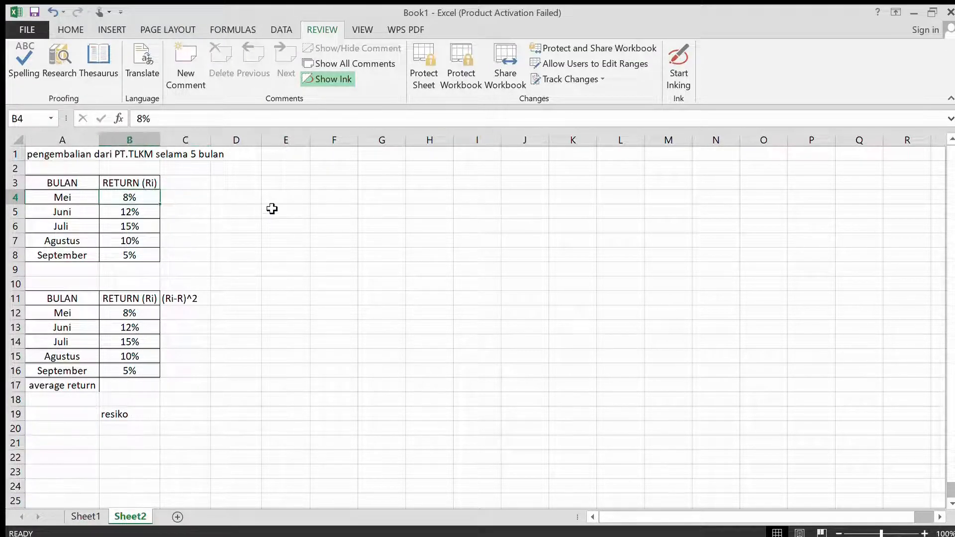
Examine the monthly returns of PT.TLKM from Juni to September in the upper table, A5:B8.
{"action": "left_click", "coordinate": [82, 218]}
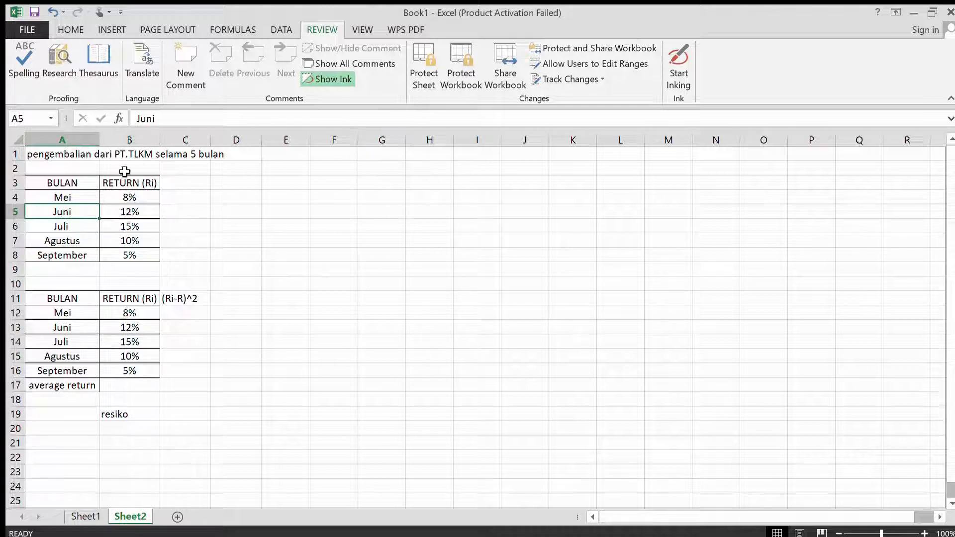
{"action": "left_click", "coordinate": [76, 227]}
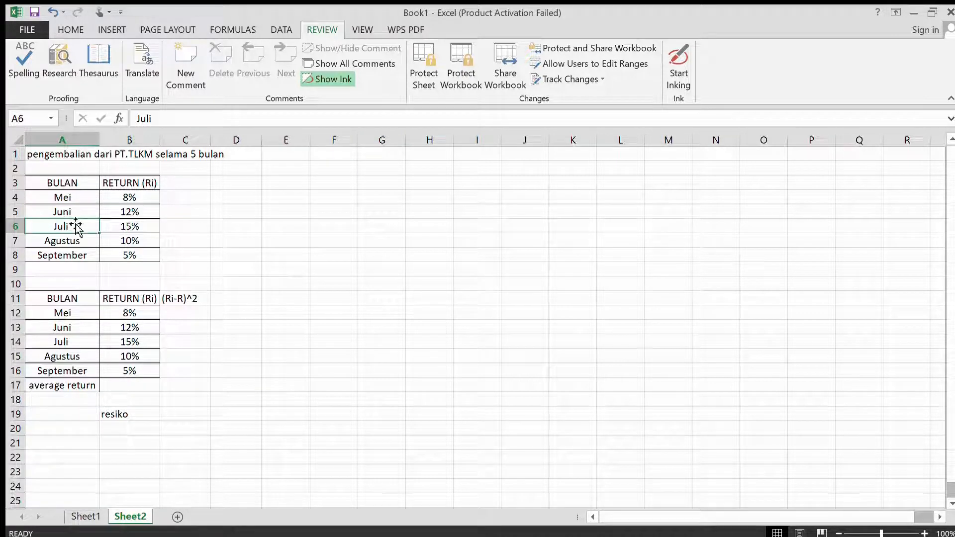
{"action": "left_click", "coordinate": [148, 230]}
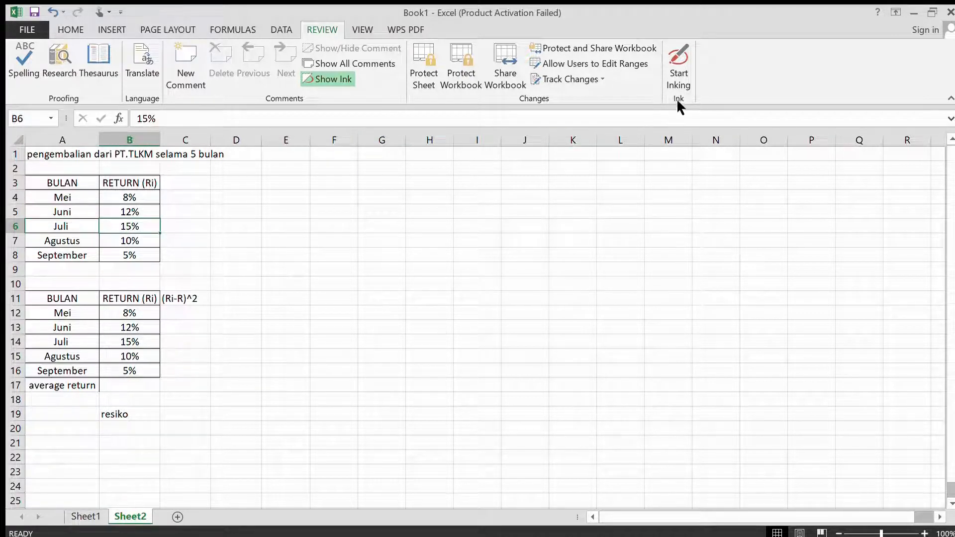
{"action": "left_click", "coordinate": [76, 242]}
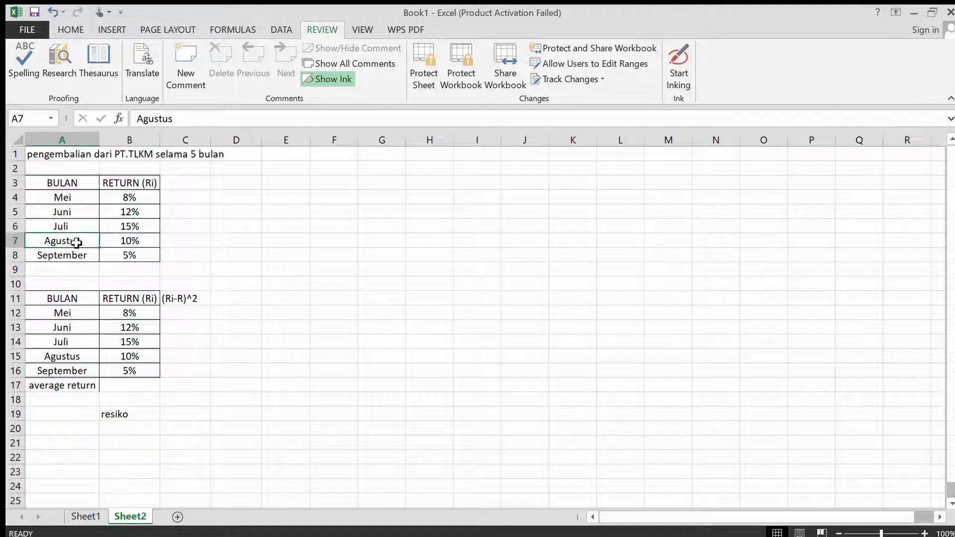
{"action": "left_click", "coordinate": [150, 245]}
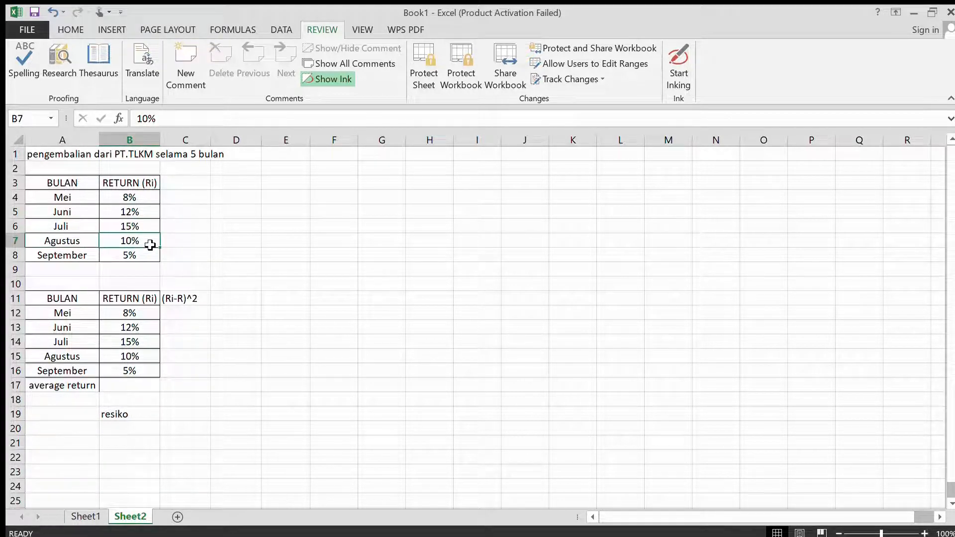
{"action": "left_click", "coordinate": [93, 260]}
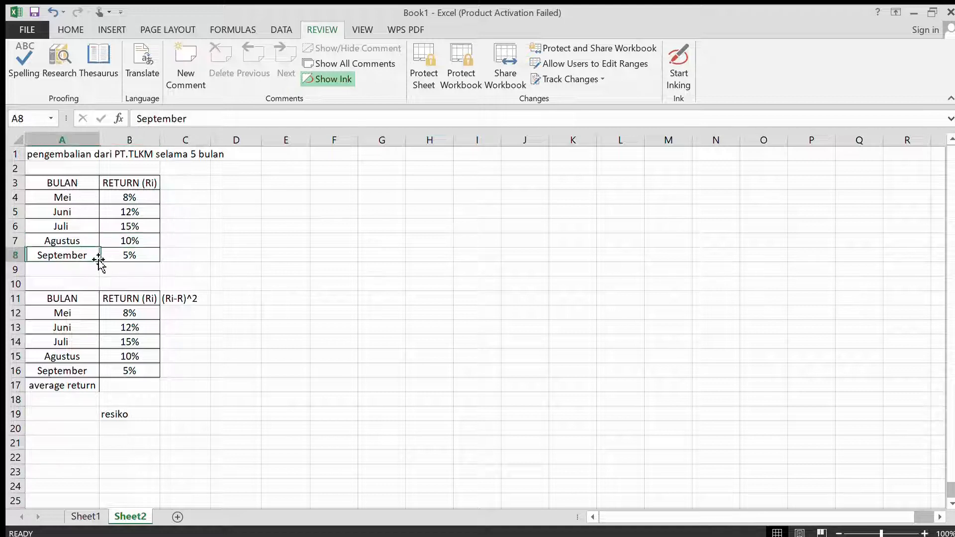
{"action": "left_click", "coordinate": [150, 259]}
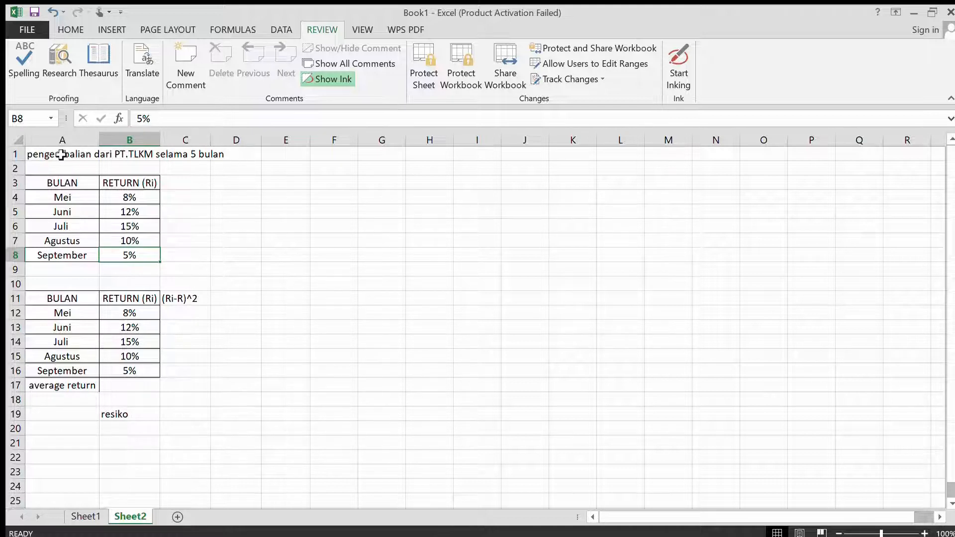
Calculate the average return in B17 by dividing the sum of the monthly returns by five with =(SUM(B12:B16)/5).
{"action": "left_click", "coordinate": [135, 386]}
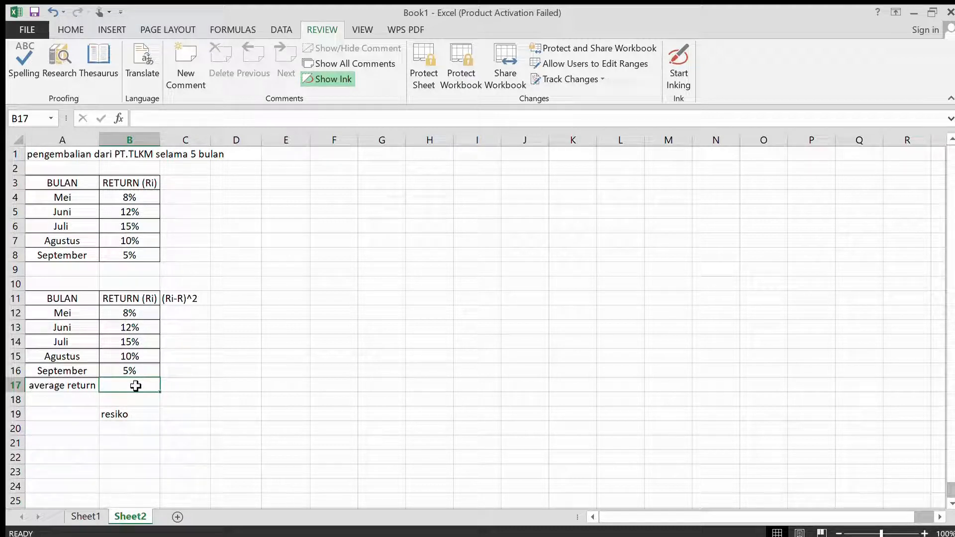
{"action": "type", "text": "=(sum("}
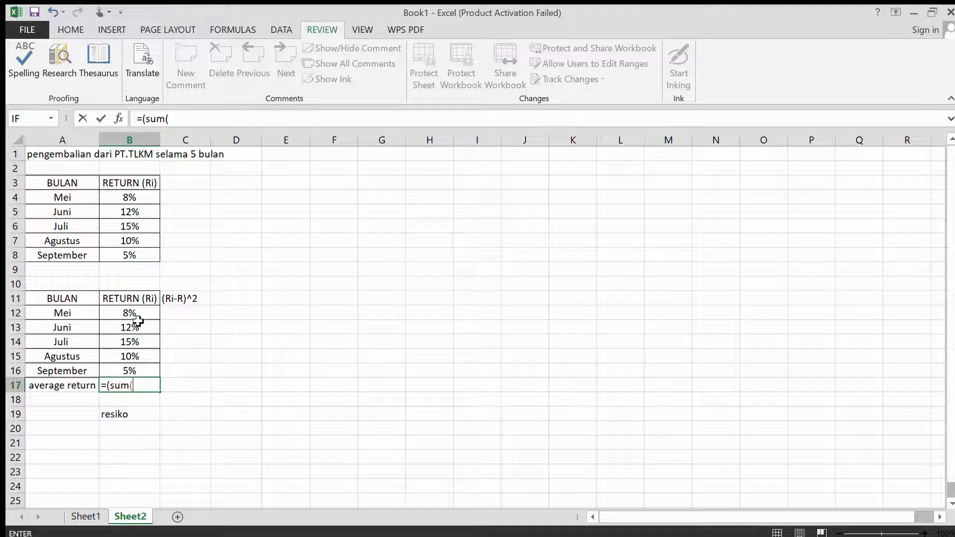
{"action": "left_click_drag", "start_coordinate": [137, 319], "coordinate": [133, 374]}
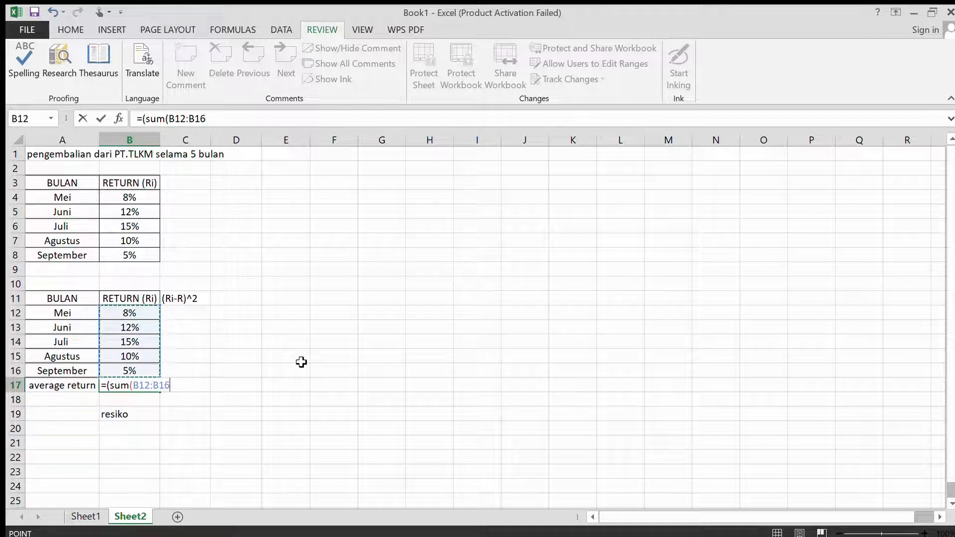
{"action": "type", "text": ")/5"}
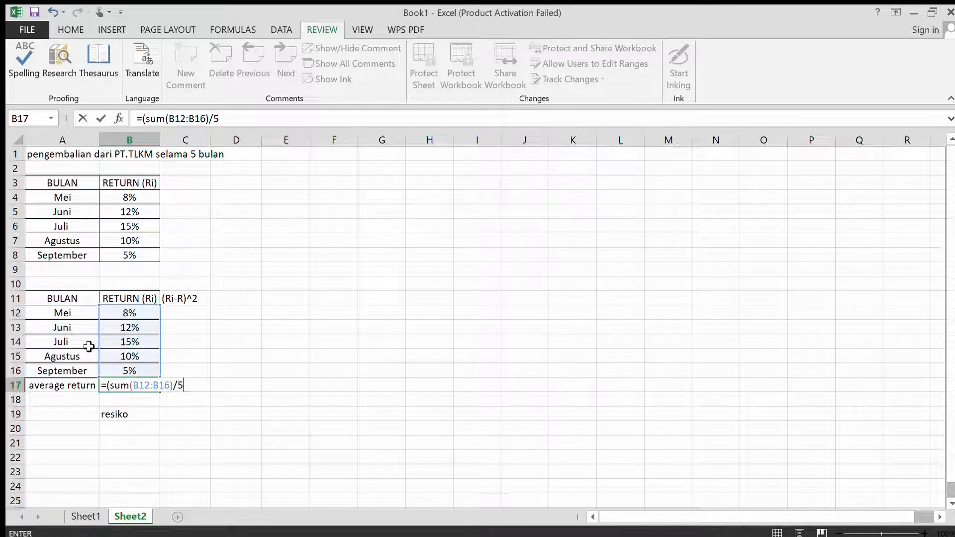
{"action": "key", "text": "Return"}
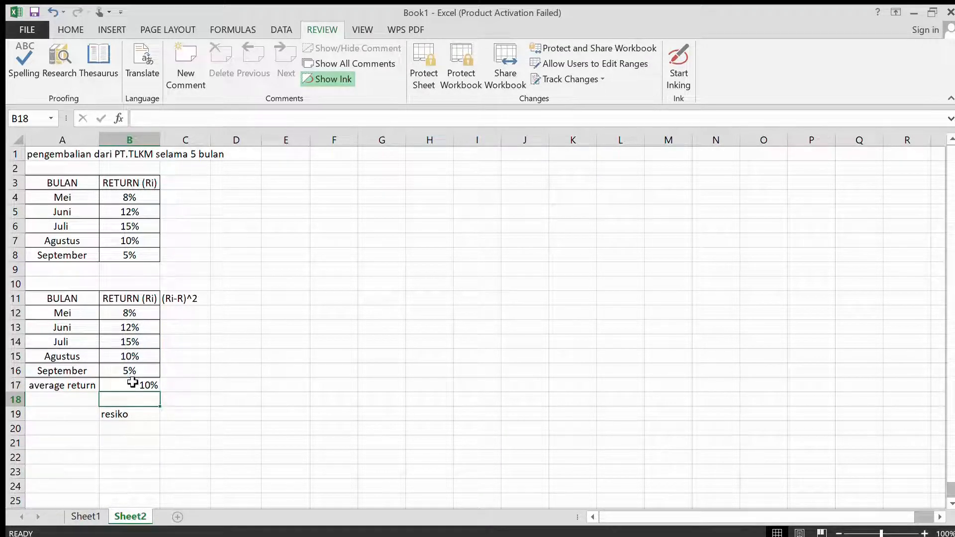
Center the average return value in B17 horizontally.
{"action": "left_click", "coordinate": [132, 386]}
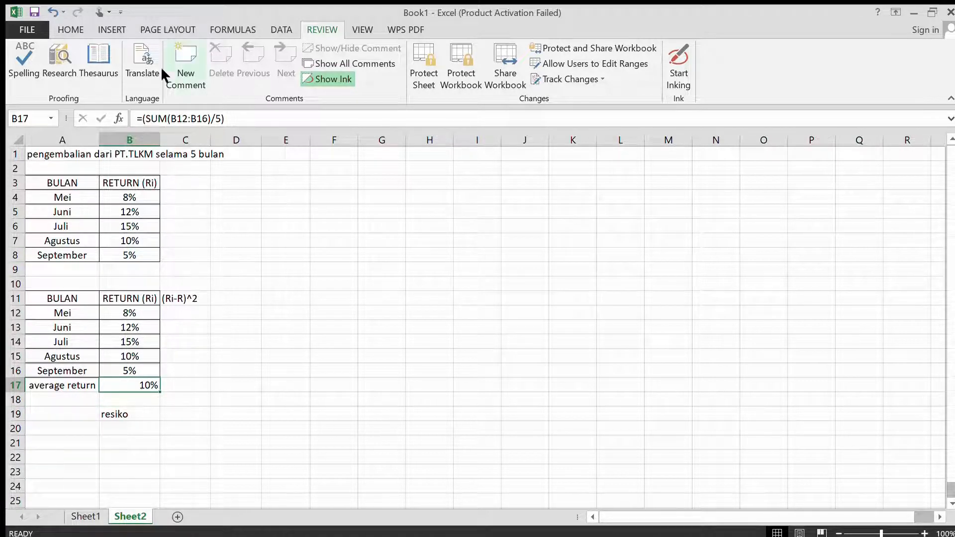
{"action": "left_click", "coordinate": [73, 30]}
{"action": "left_click", "coordinate": [271, 76]}
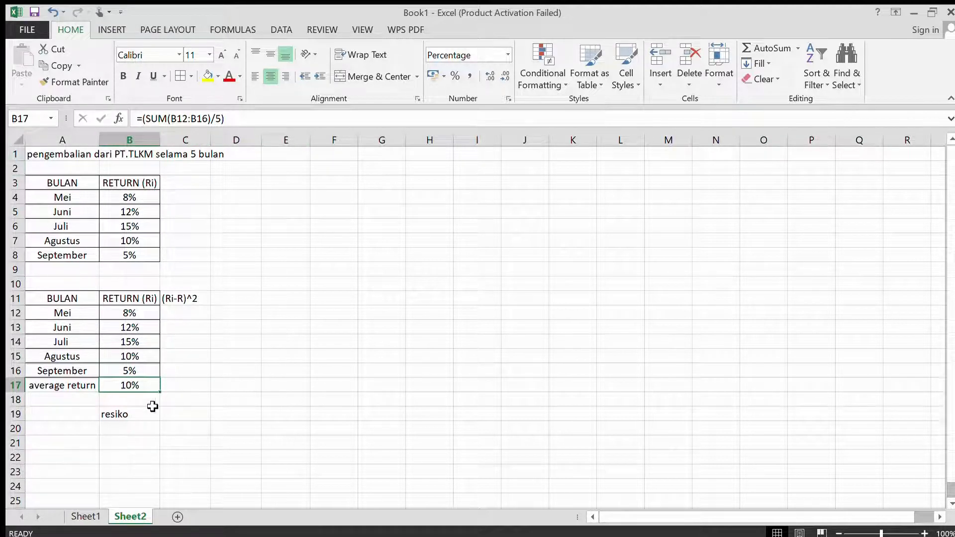
Calculate the squared deviation for Mei in C12 with =(B12-$B$17)^2, keeping the average return reference absolute.
{"action": "left_click", "coordinate": [192, 312]}
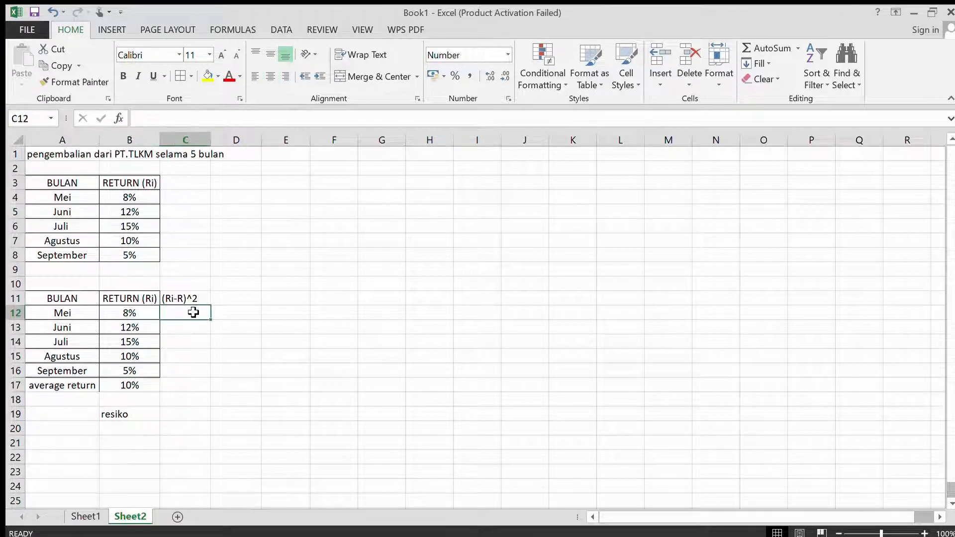
{"action": "left_click", "coordinate": [167, 412]}
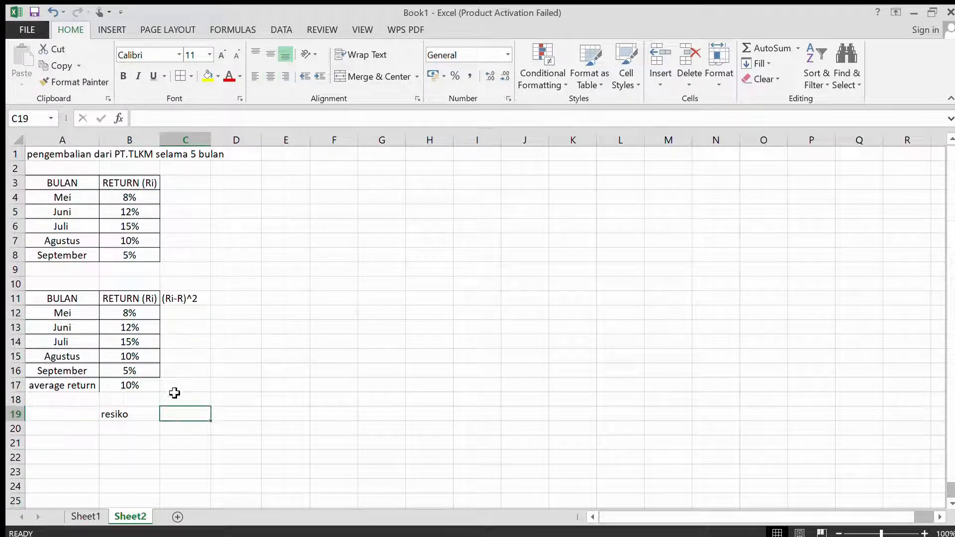
{"action": "left_click", "coordinate": [190, 314]}
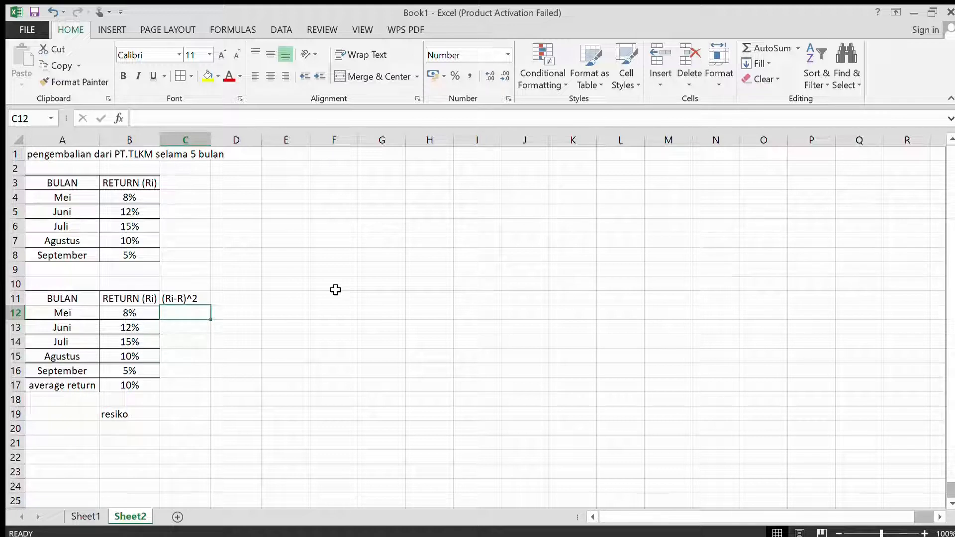
{"action": "type", "text": "="}
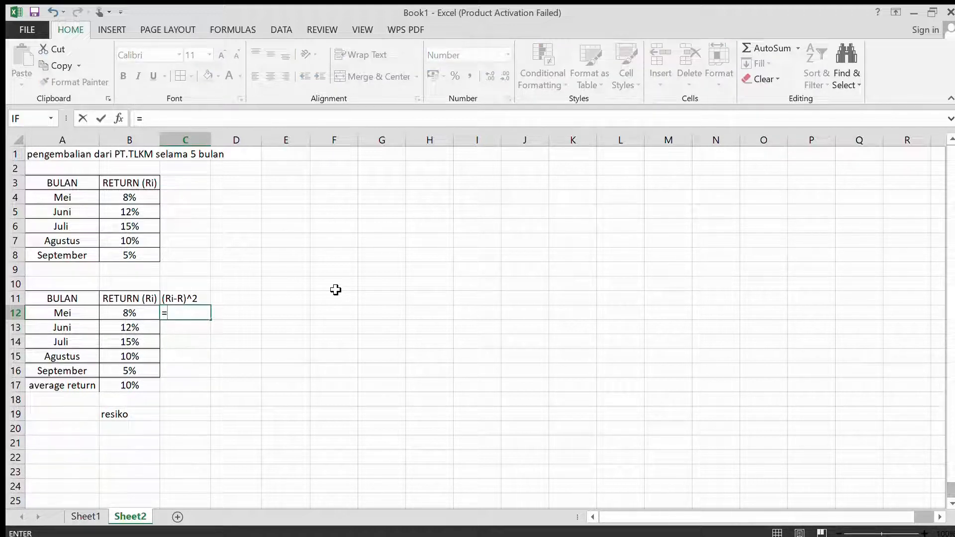
{"action": "type", "text": "("}
{"action": "left_click", "coordinate": [145, 312]}
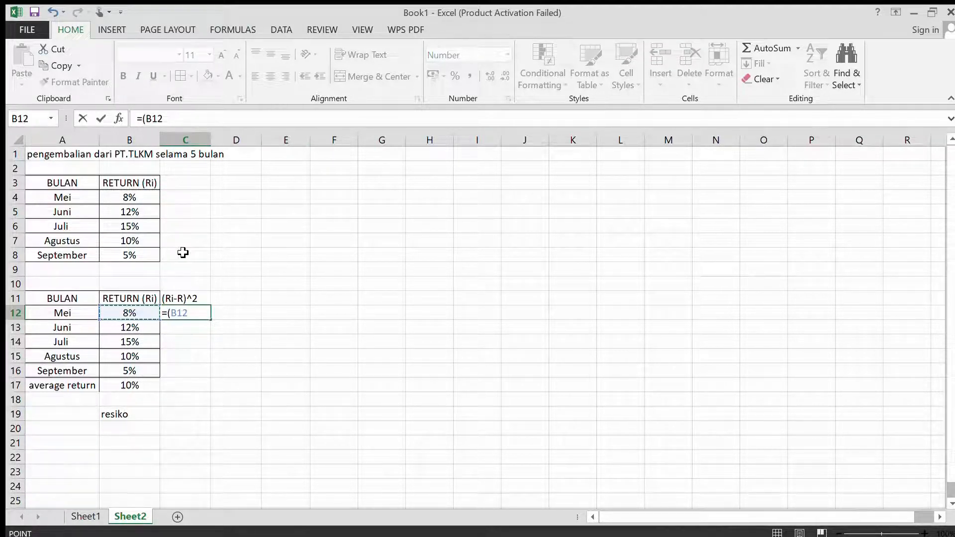
{"action": "type", "text": "-"}
{"action": "left_click", "coordinate": [124, 387]}
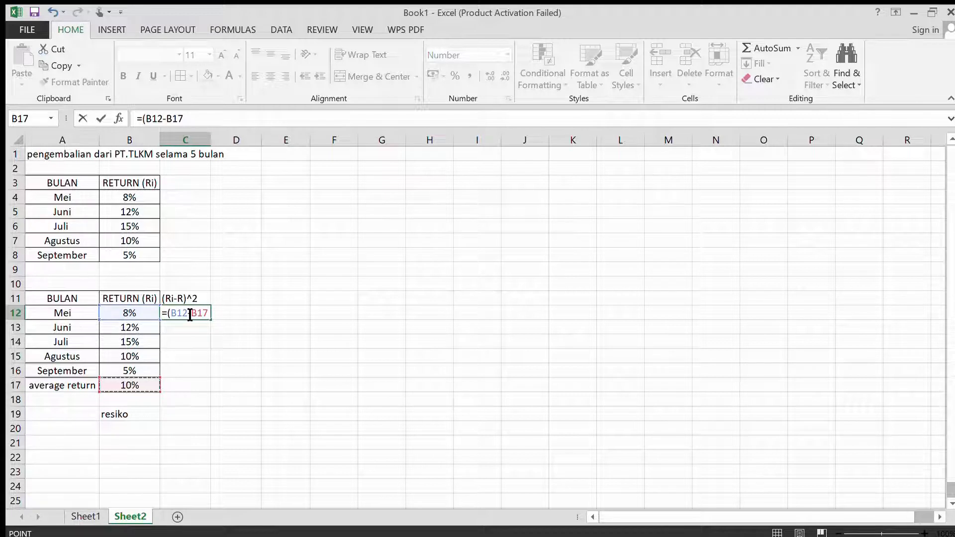
{"action": "key", "text": "F4"}
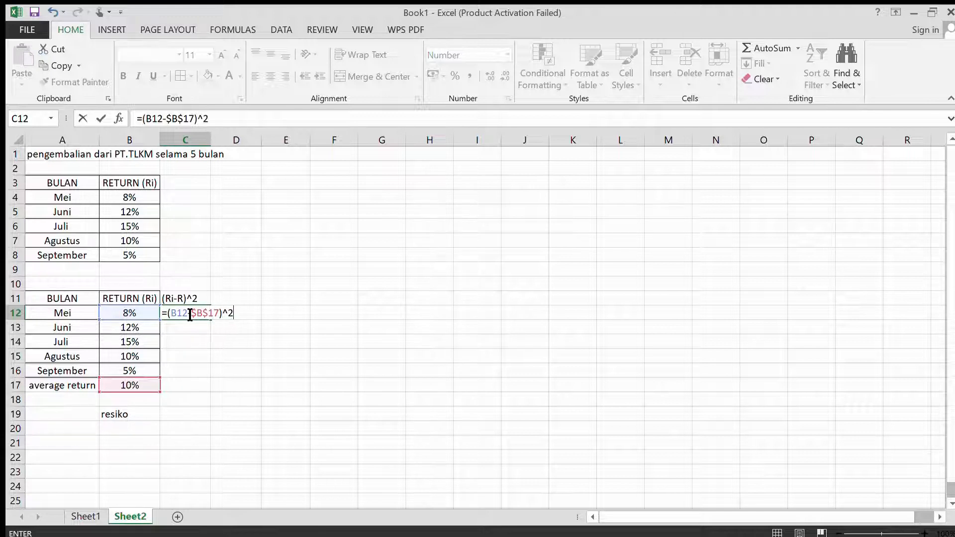
{"action": "key", "text": "Return"}
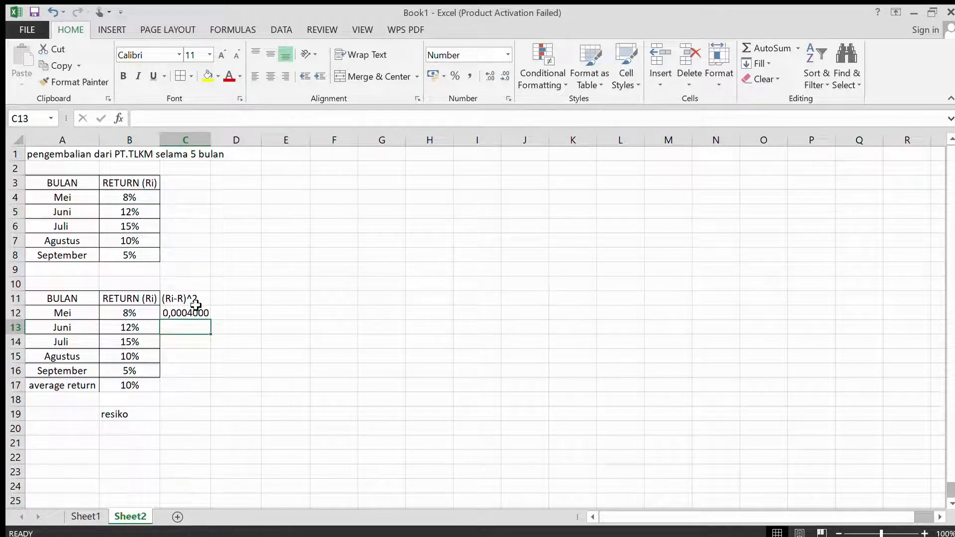
Fill the squared deviation formula from C12 down to C16 for Juni through September.
{"action": "left_click", "coordinate": [195, 312]}
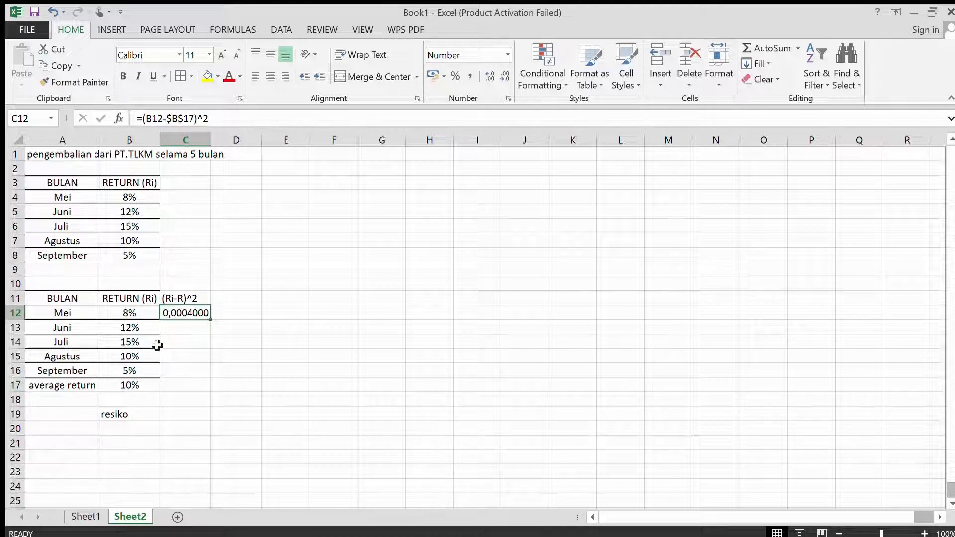
{"action": "left_click", "coordinate": [69, 328]}
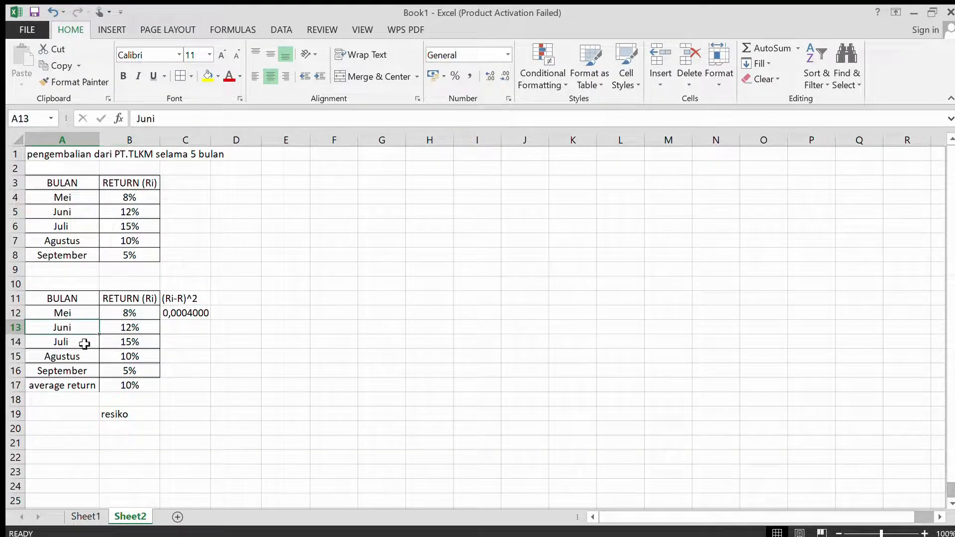
{"action": "left_click", "coordinate": [82, 355]}
{"action": "left_click", "coordinate": [200, 314]}
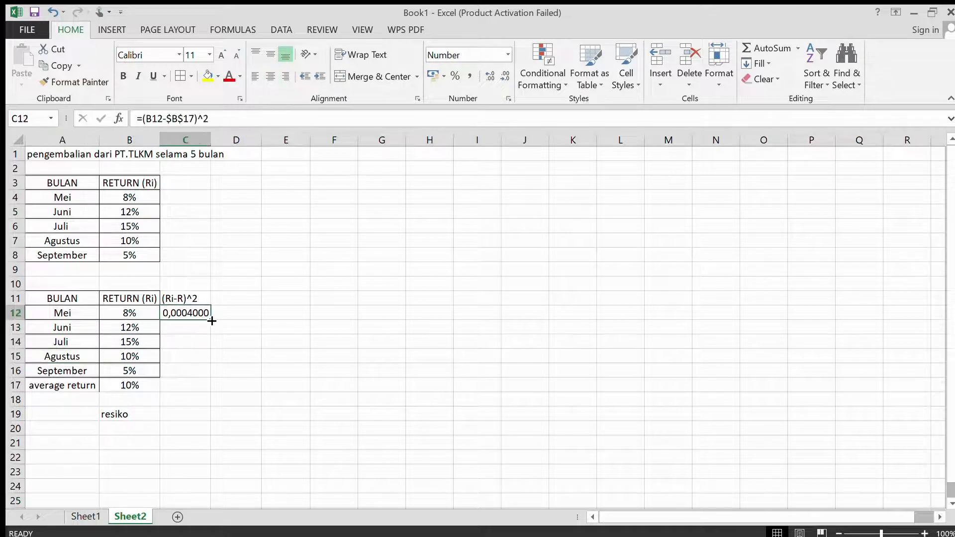
{"action": "left_click_drag", "start_coordinate": [212, 321], "coordinate": [203, 376]}
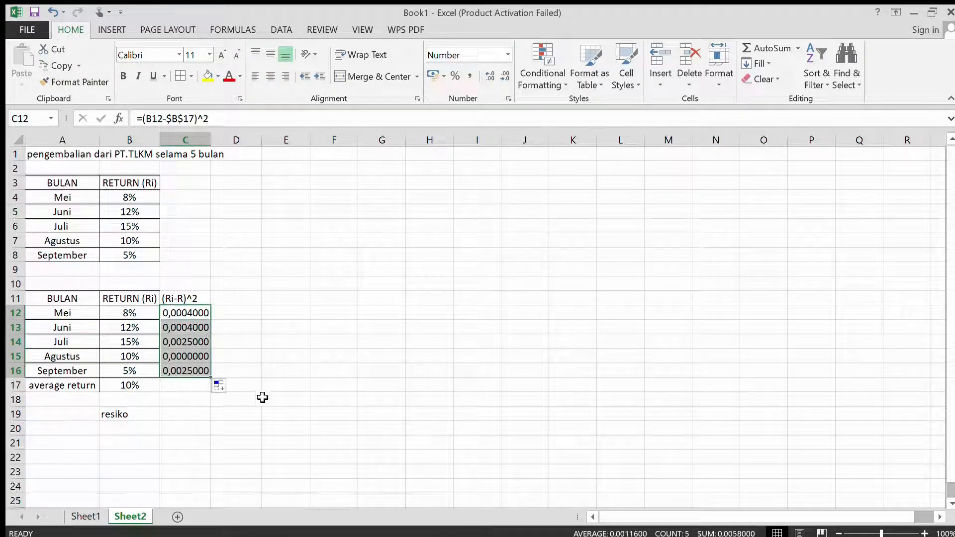
Total the squared deviations in C17 with =SUM(C12:C16).
{"action": "left_click", "coordinate": [174, 387]}
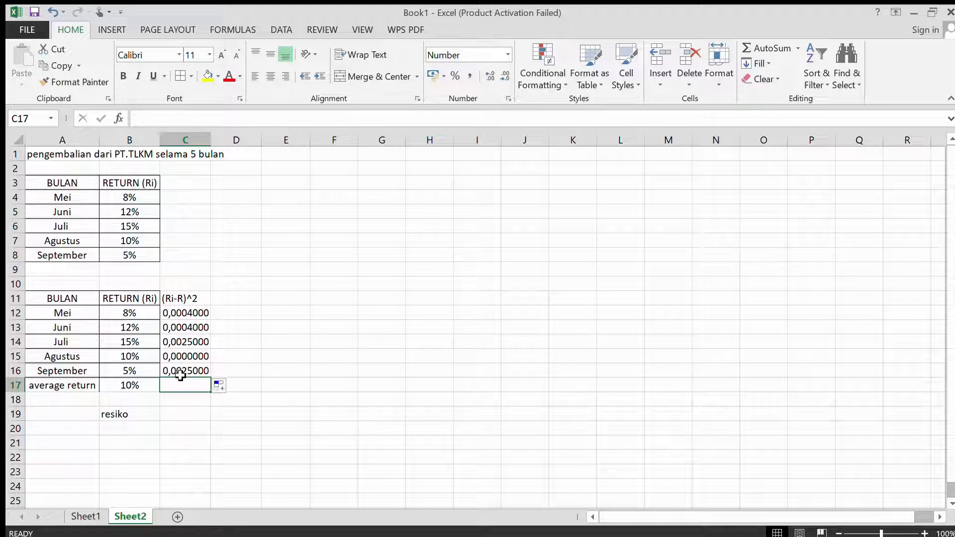
{"action": "key", "text": "BackSpace"}
{"action": "type", "text": "="}
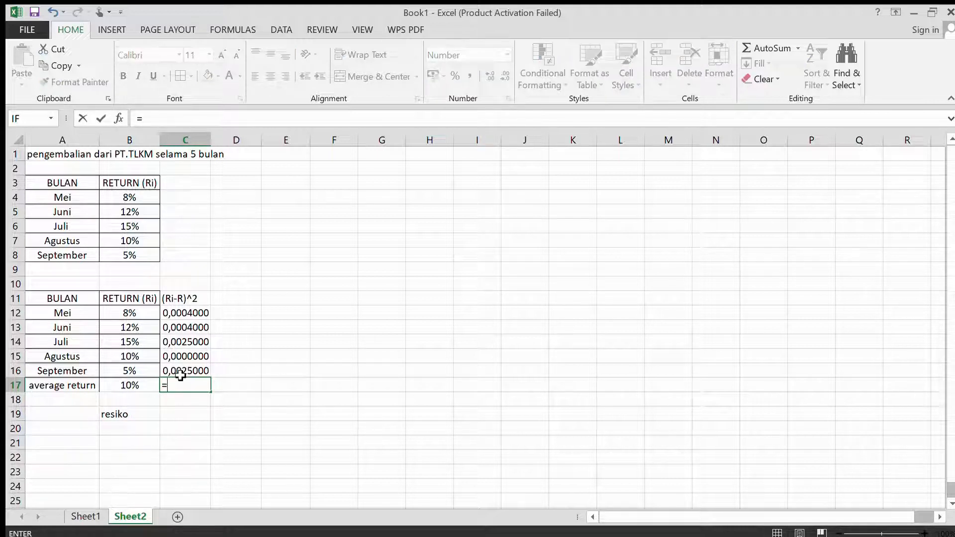
{"action": "type", "text": "sum("}
{"action": "left_click_drag", "start_coordinate": [198, 314], "coordinate": [194, 369]}
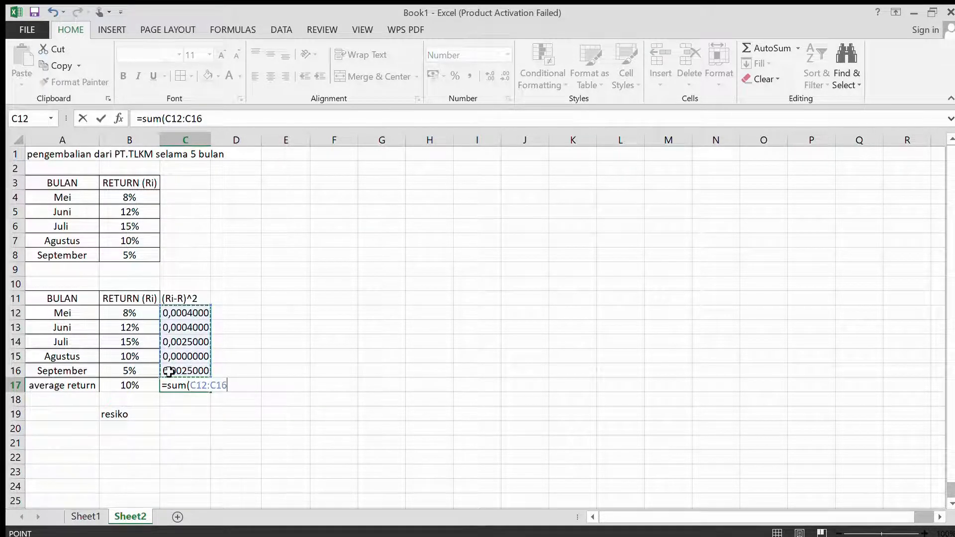
{"action": "type", "text": ")"}
{"action": "key", "text": "Return"}
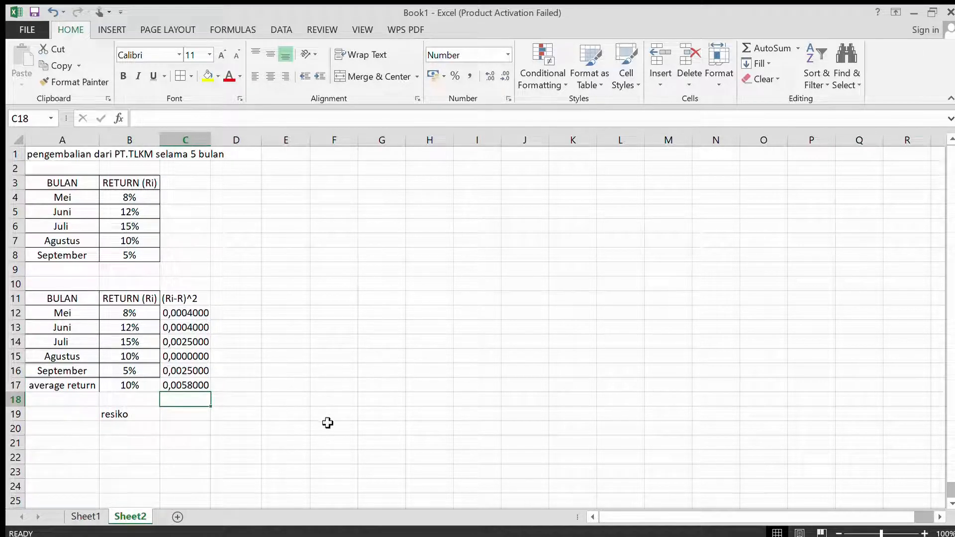
Calculate the number of months minus one in C18, below the squared deviation total, with =5-1.
{"action": "left_click", "coordinate": [196, 386]}
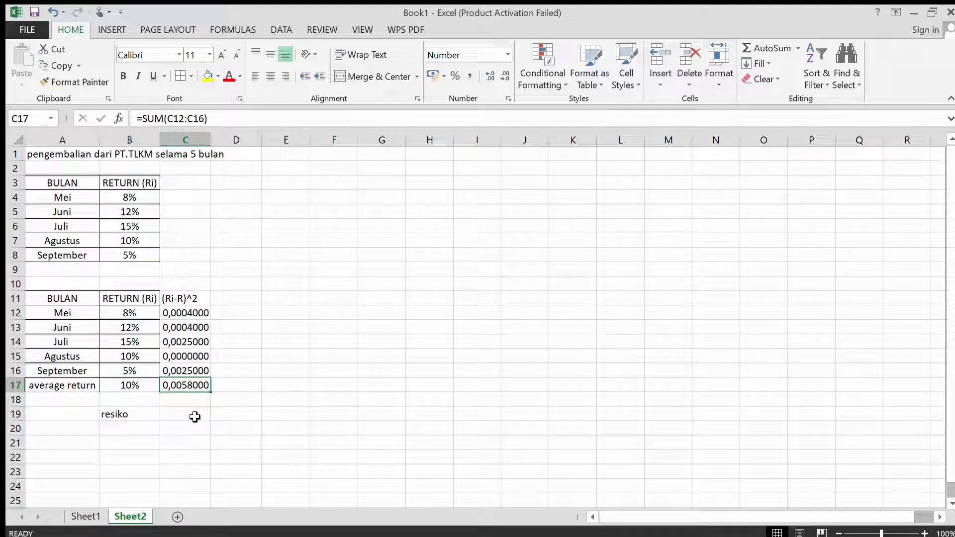
{"action": "left_click", "coordinate": [193, 404]}
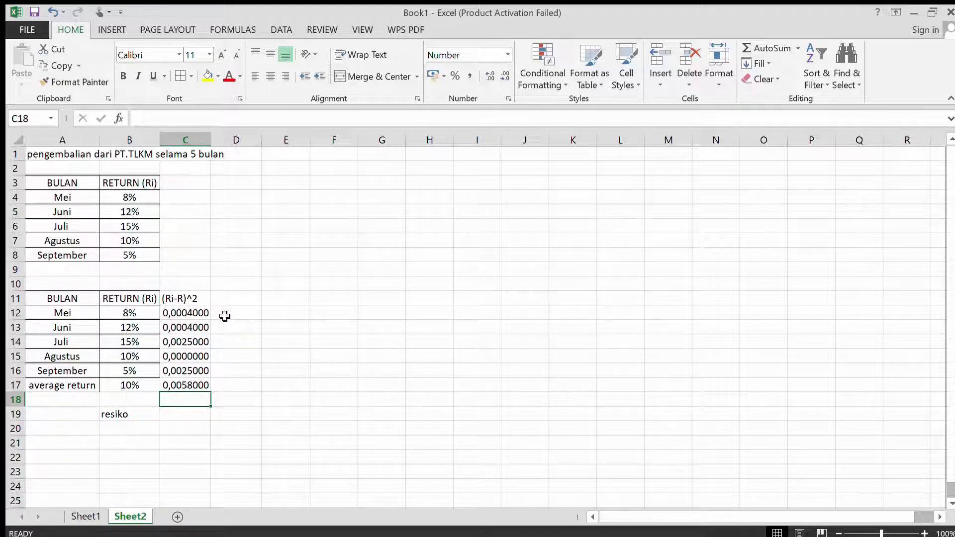
{"action": "type", "text": "="}
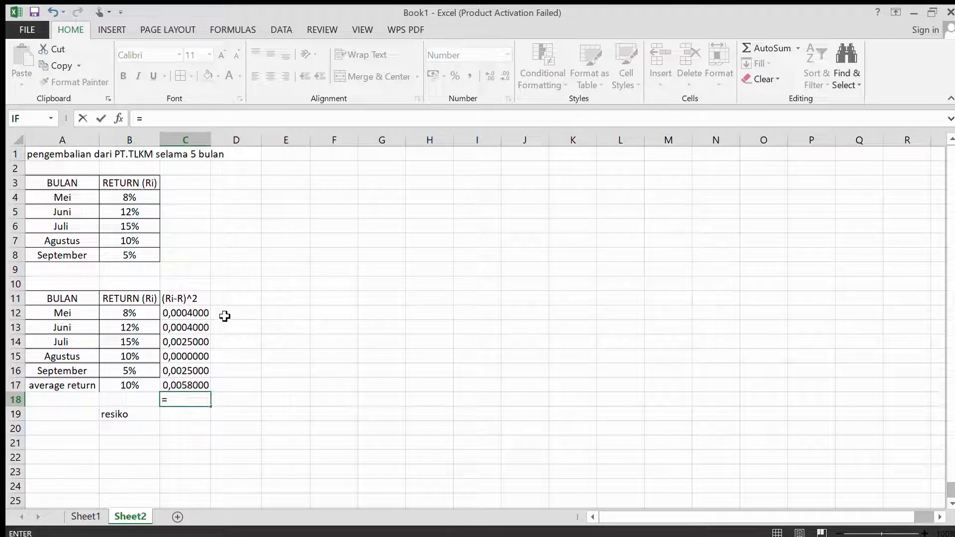
{"action": "type", "text": "5-1"}
{"action": "key", "text": "Return"}
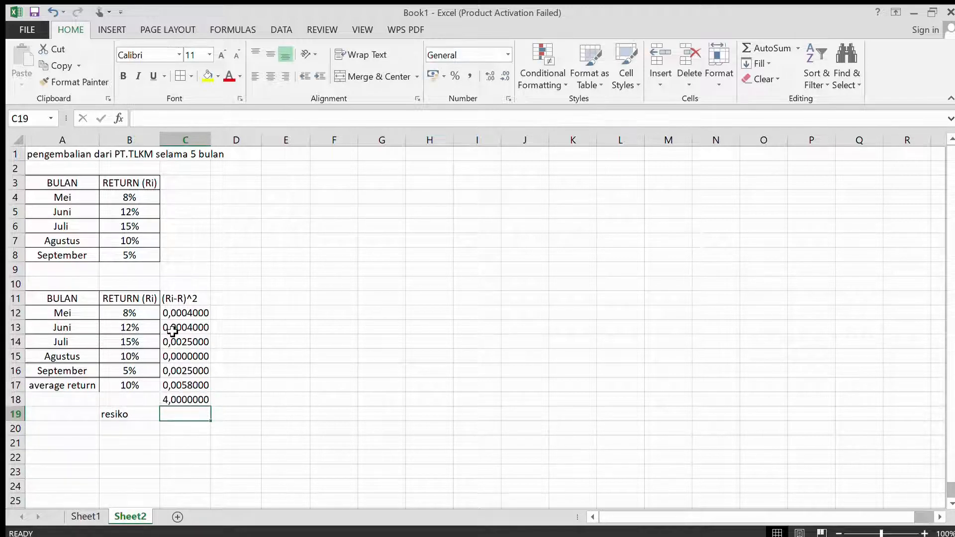
{"action": "left_click", "coordinate": [228, 401]}
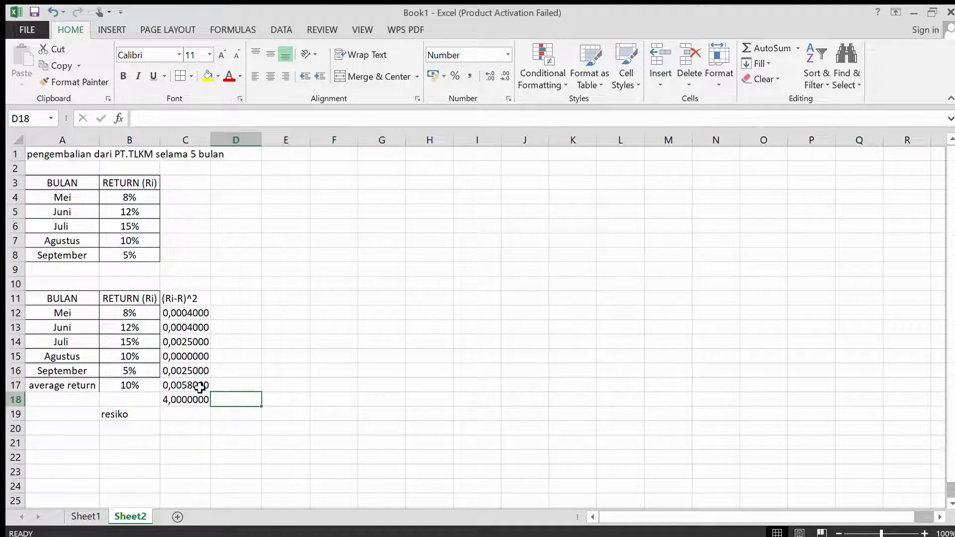
{"action": "left_click", "coordinate": [199, 387]}
{"action": "left_click", "coordinate": [197, 398]}
{"action": "left_click", "coordinate": [199, 387]}
{"action": "left_click", "coordinate": [196, 400]}
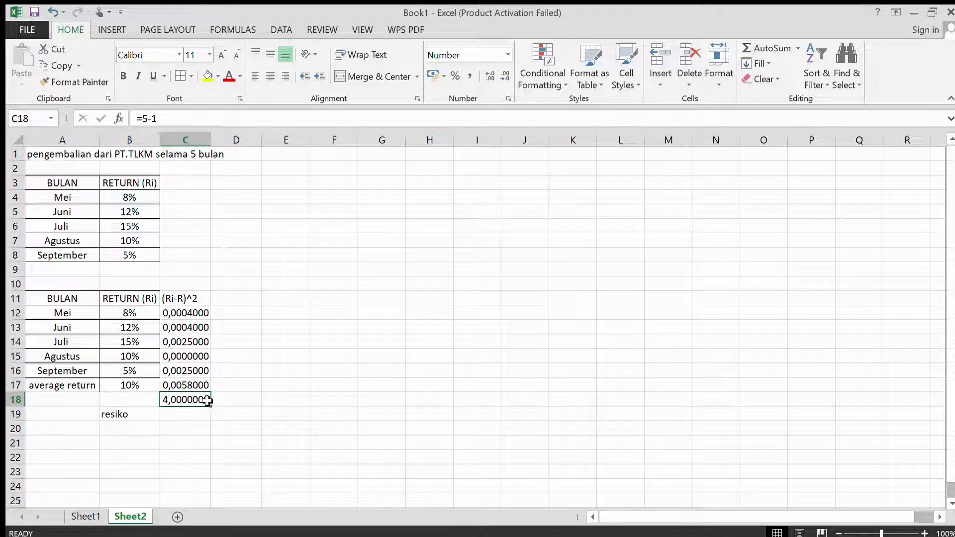
{"action": "left_click", "coordinate": [204, 387]}
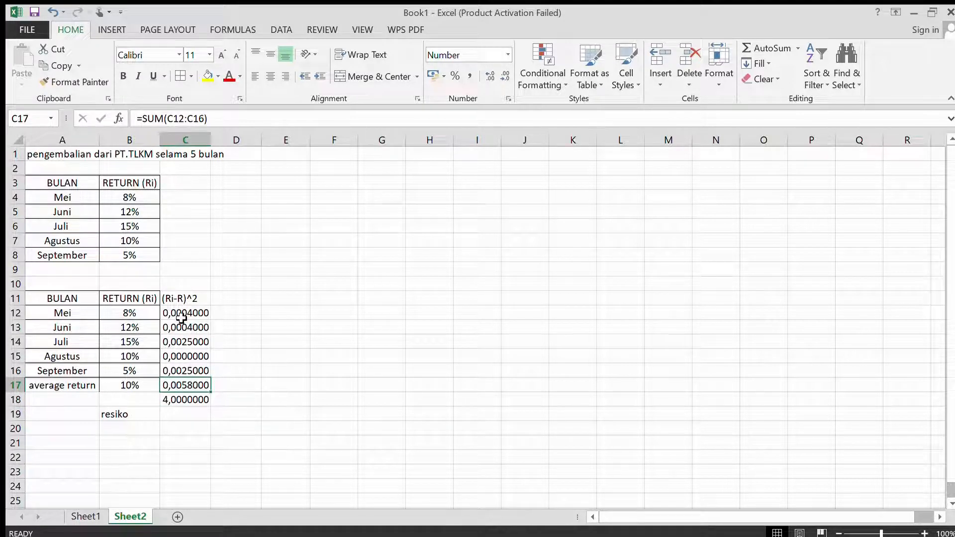
Divide the squared deviation total by the number of months minus one in D18 with =C17/C18.
{"action": "left_click", "coordinate": [232, 402]}
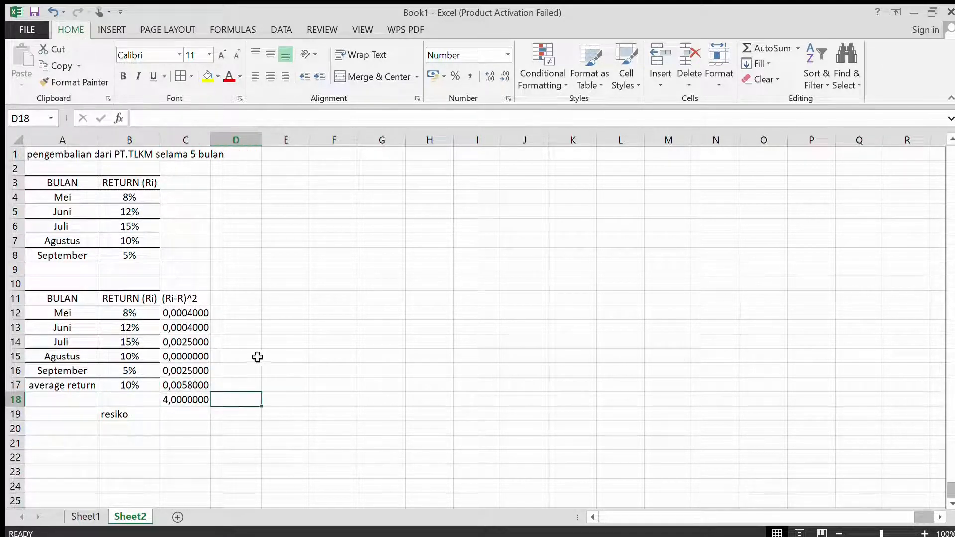
{"action": "type", "text": "="}
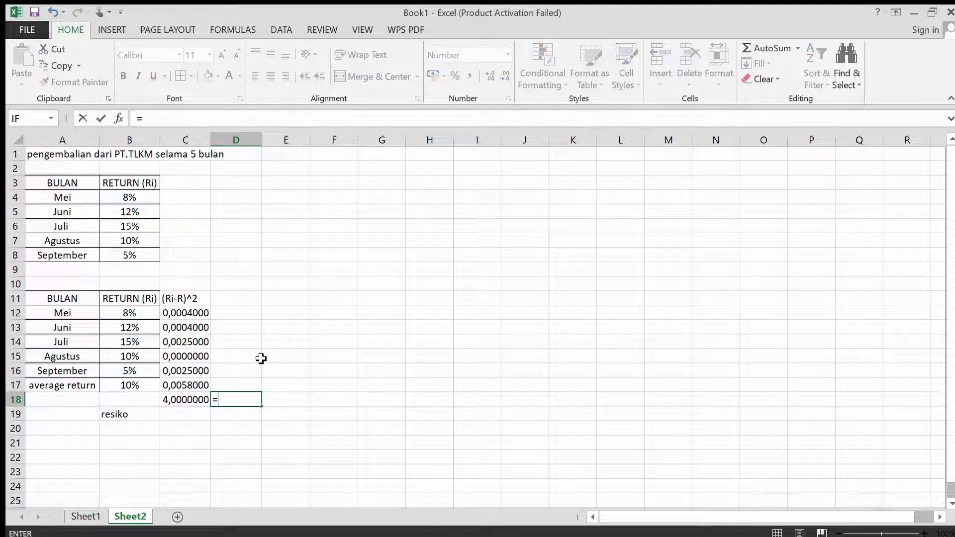
{"action": "left_click", "coordinate": [187, 390]}
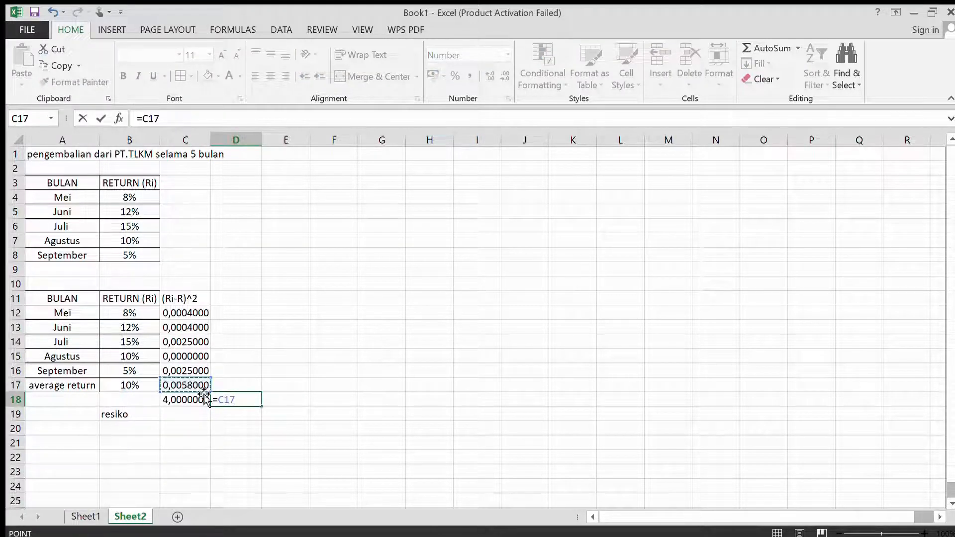
{"action": "type", "text": "/"}
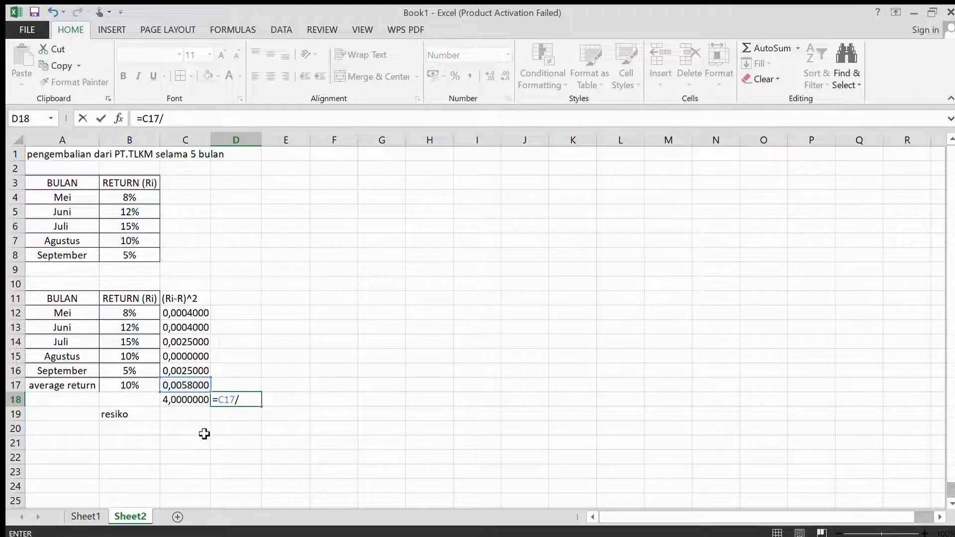
{"action": "left_click", "coordinate": [172, 404]}
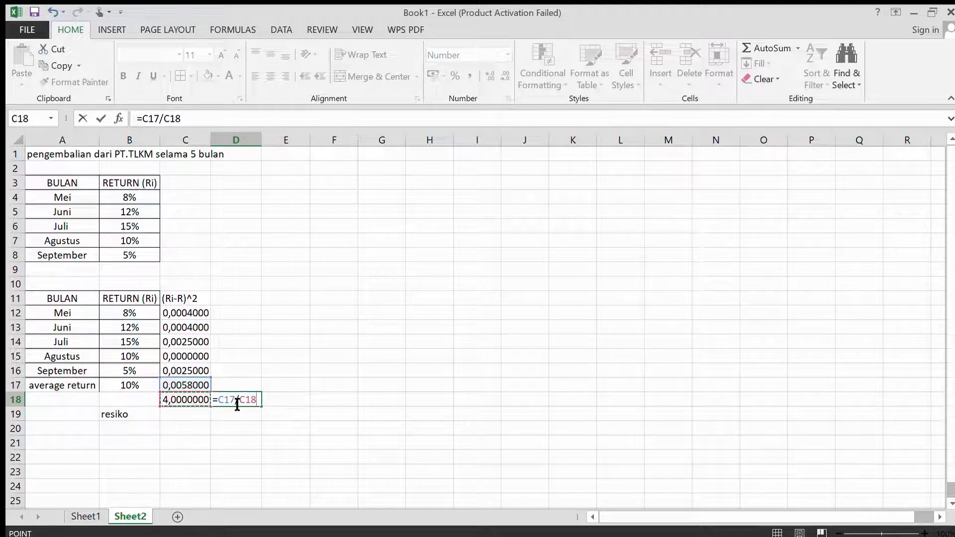
{"action": "key", "text": "Return"}
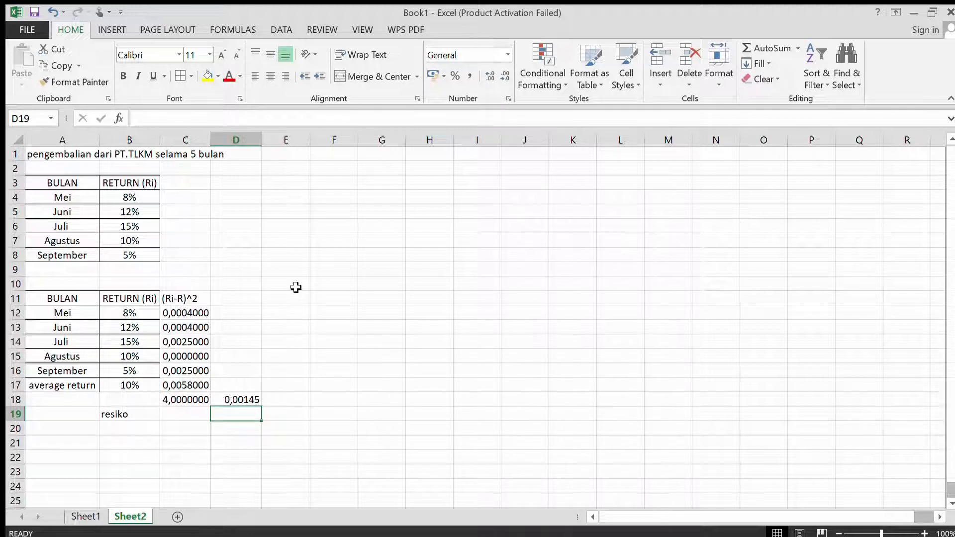
Calculate the risk in C19, beside the resiko label, with =SQRT(D18) and format it as a percentage.
{"action": "left_click", "coordinate": [192, 412]}
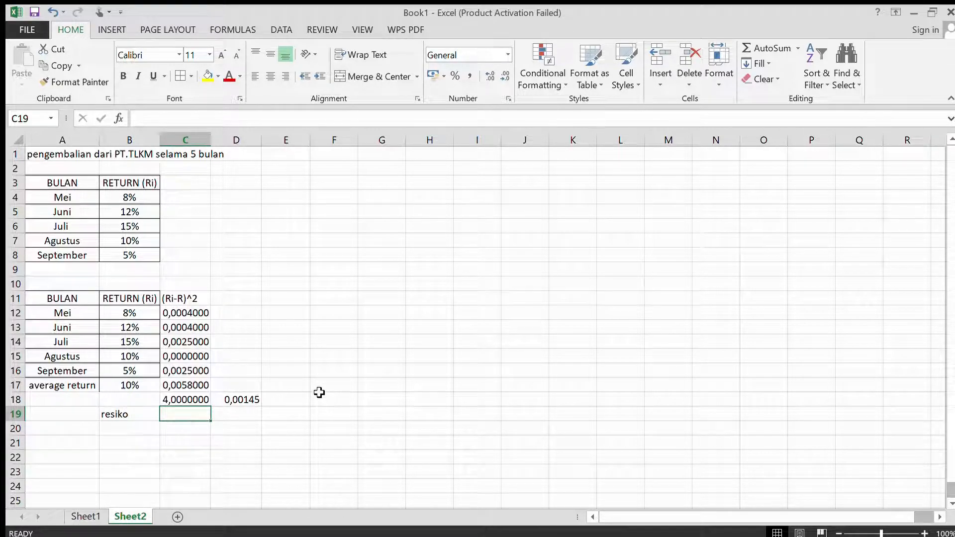
{"action": "left_click", "coordinate": [250, 403]}
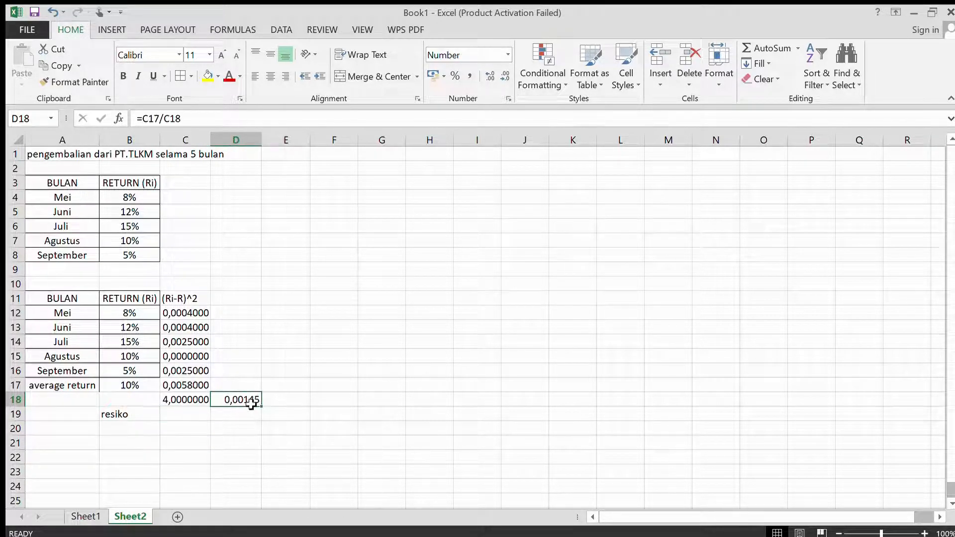
{"action": "left_click", "coordinate": [173, 416]}
{"action": "type", "text": "="}
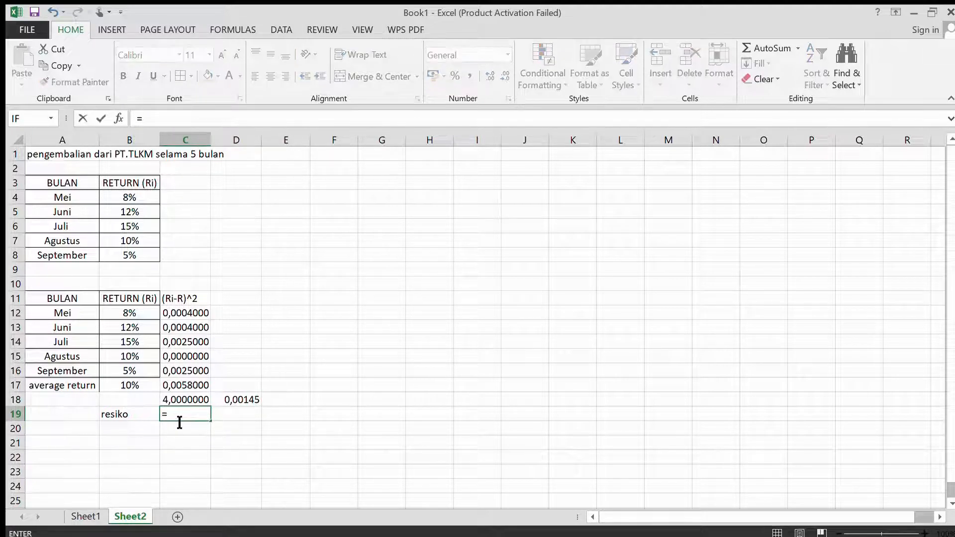
{"action": "type", "text": "sqrt("}
{"action": "left_click", "coordinate": [243, 400]}
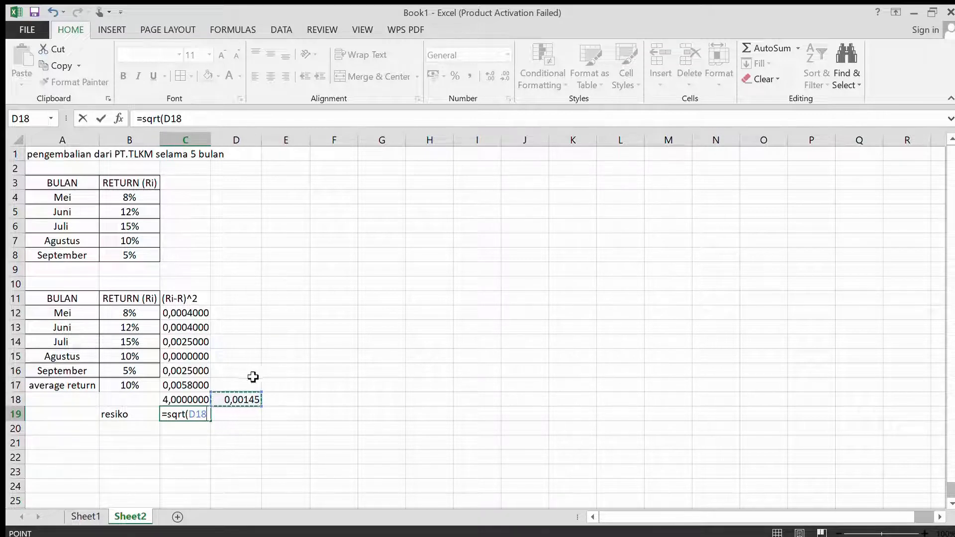
{"action": "type", "text": ")"}
{"action": "key", "text": "Return"}
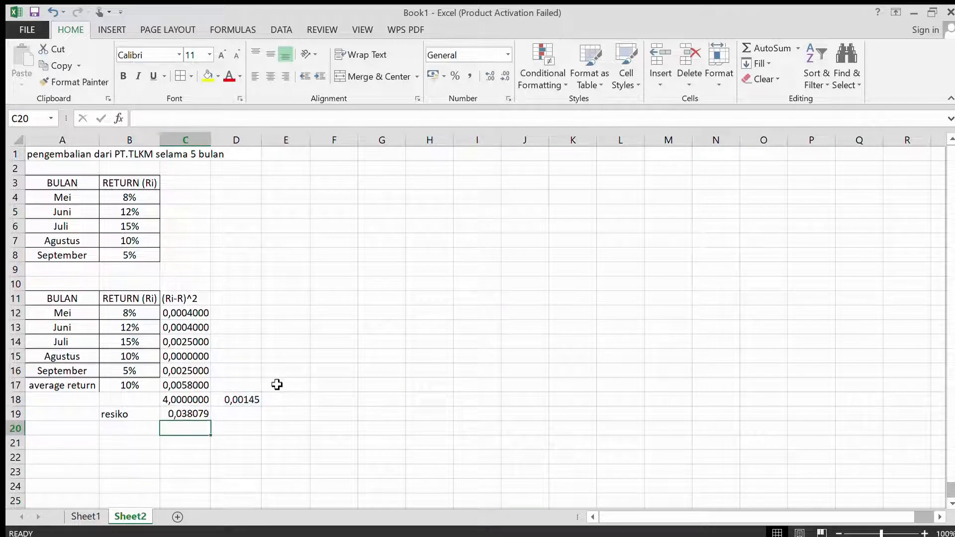
{"action": "left_click", "coordinate": [198, 417]}
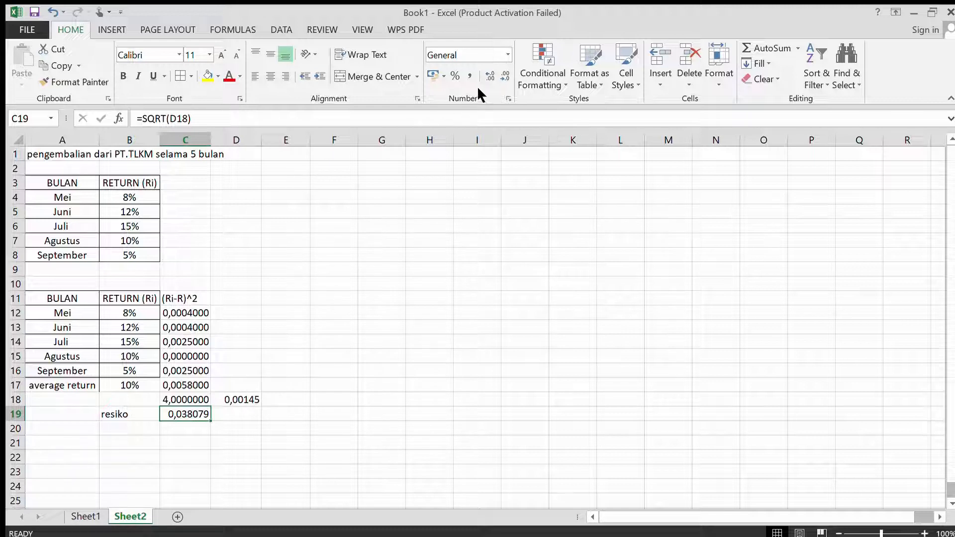
{"action": "left_click", "coordinate": [452, 77]}
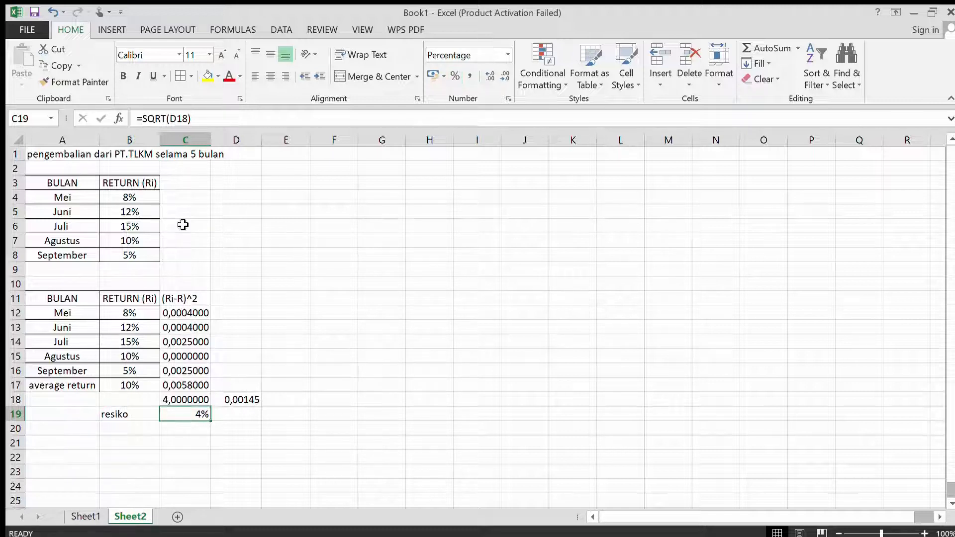